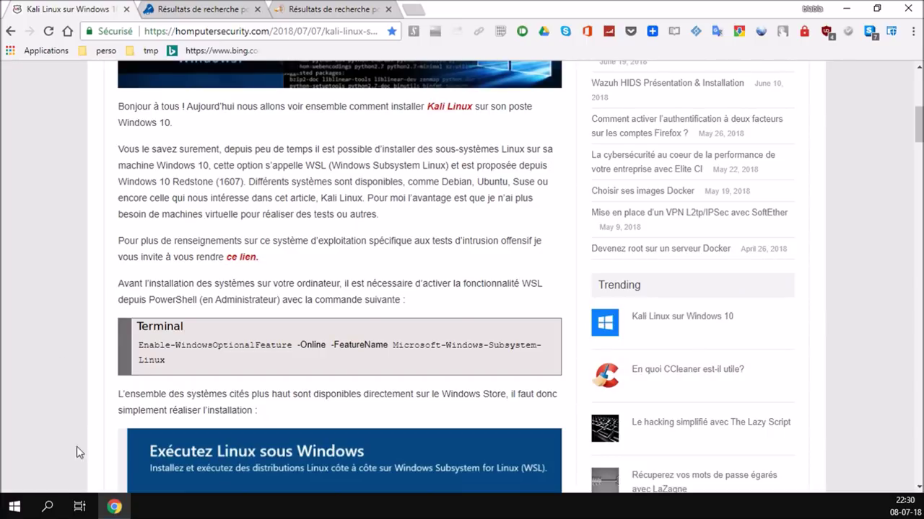
left_click(80, 506)
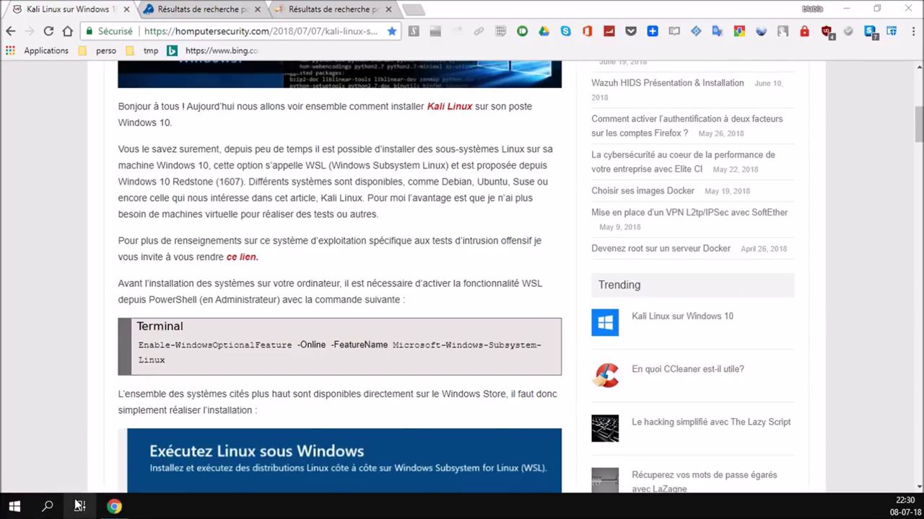
left_click(33, 414)
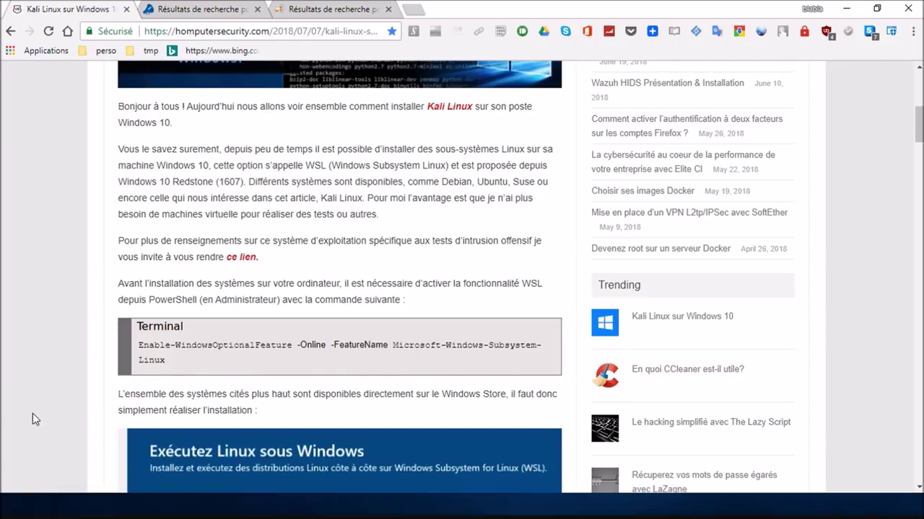
right_click(19, 510)
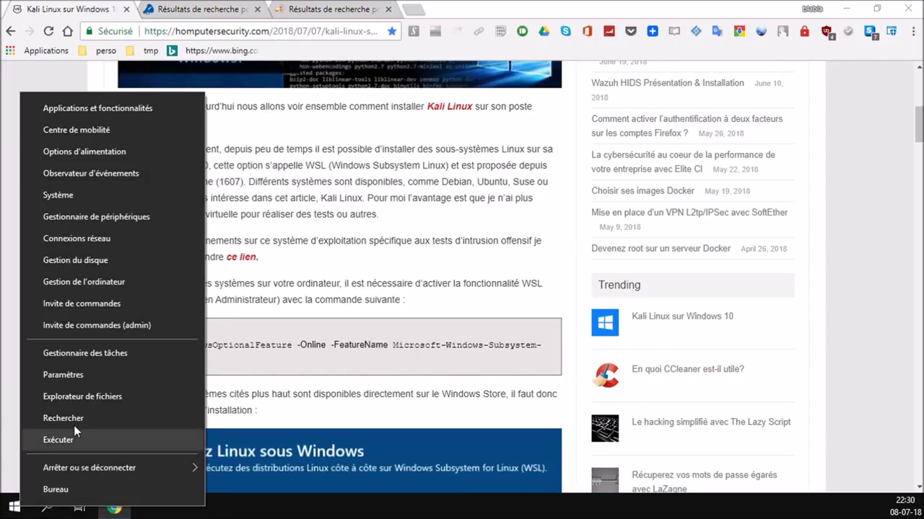
left_click(96, 325)
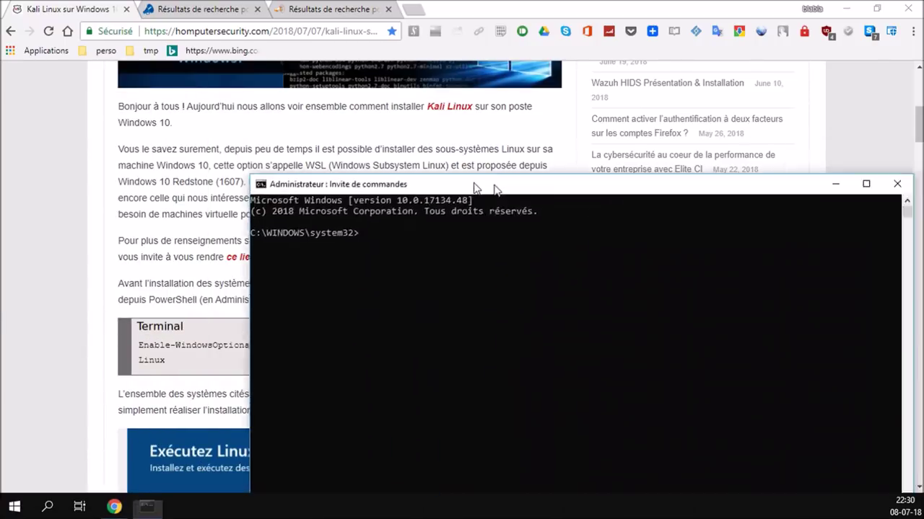
left_click_drag(491, 189, 340, 75)
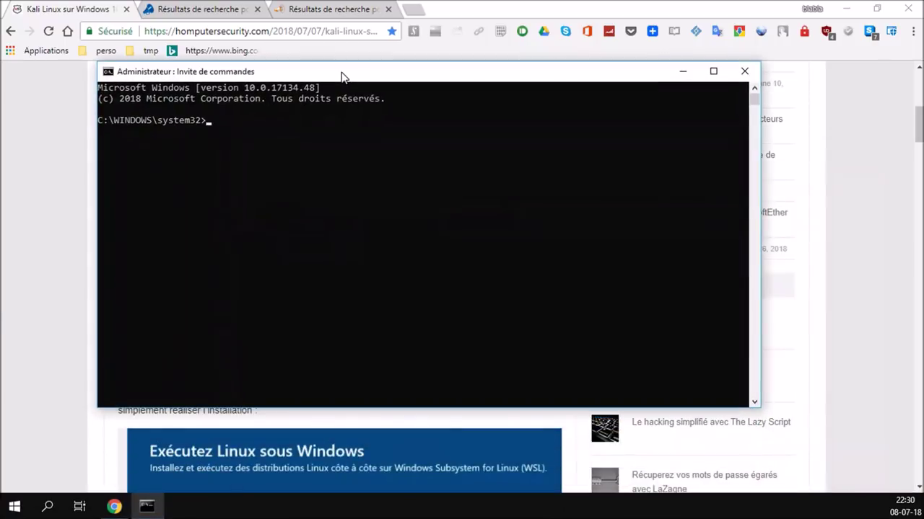
left_click(745, 71)
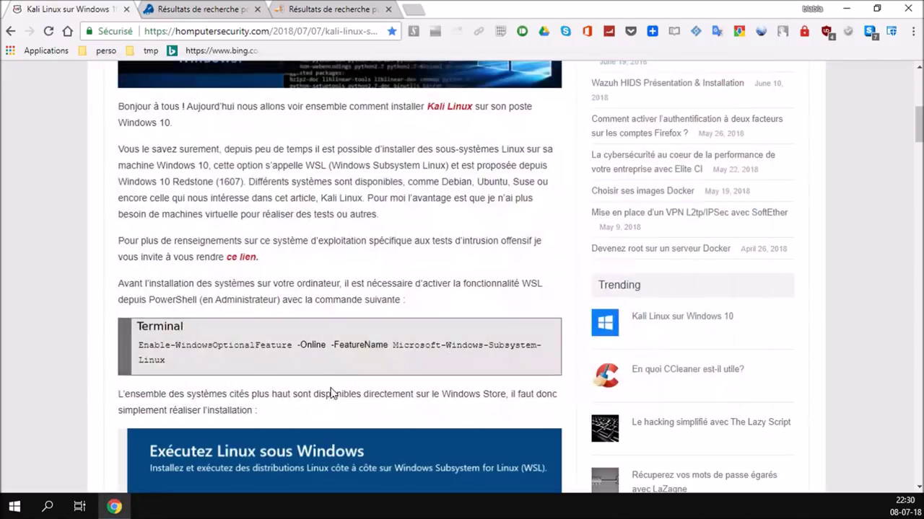
- Search Windows for the Applications et fonctionnalités settings and open the related Programmes et fonctionnalités window
left_click(47, 507)
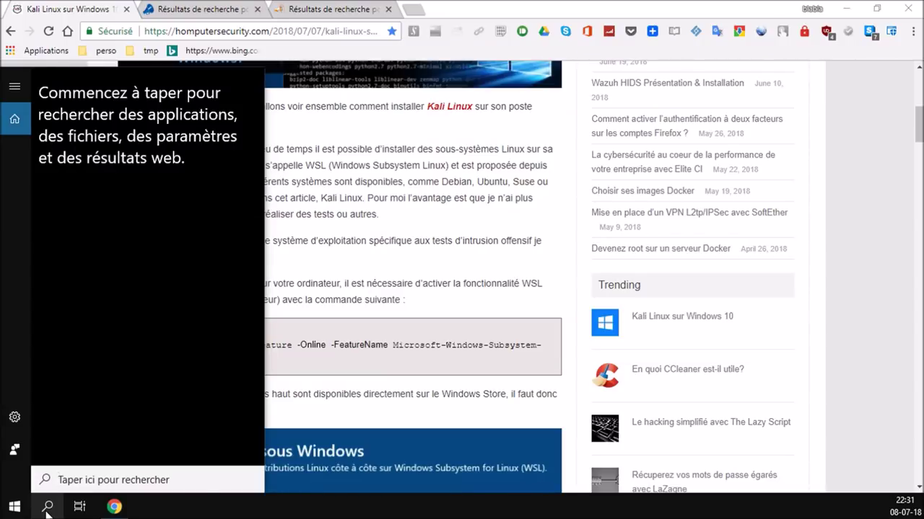
type("fonctio")
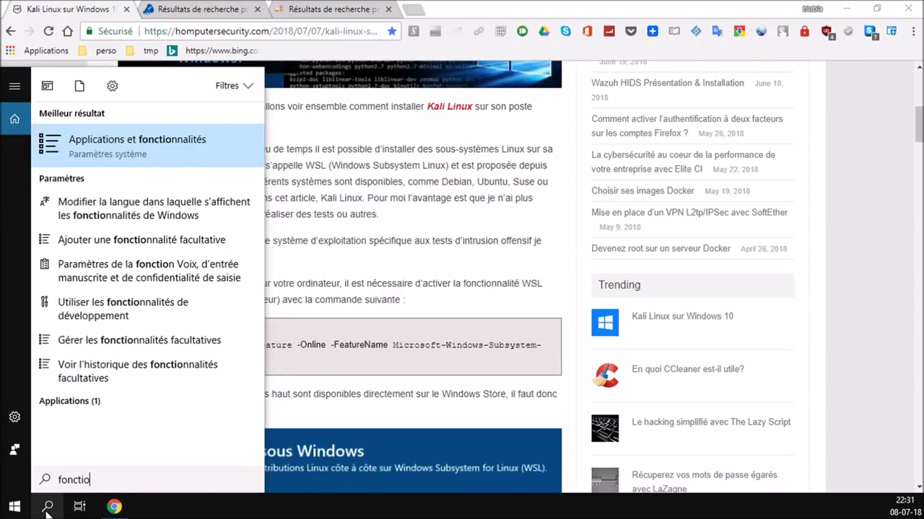
left_click(86, 158)
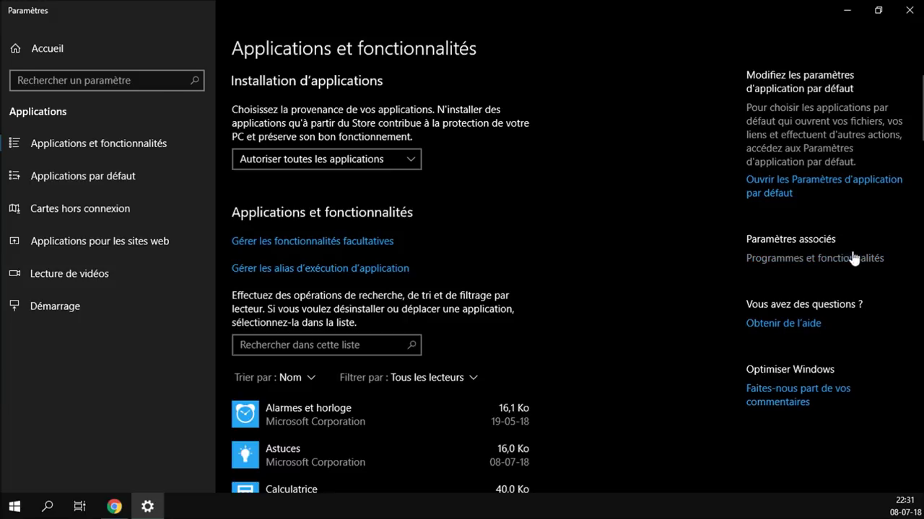
left_click(864, 260)
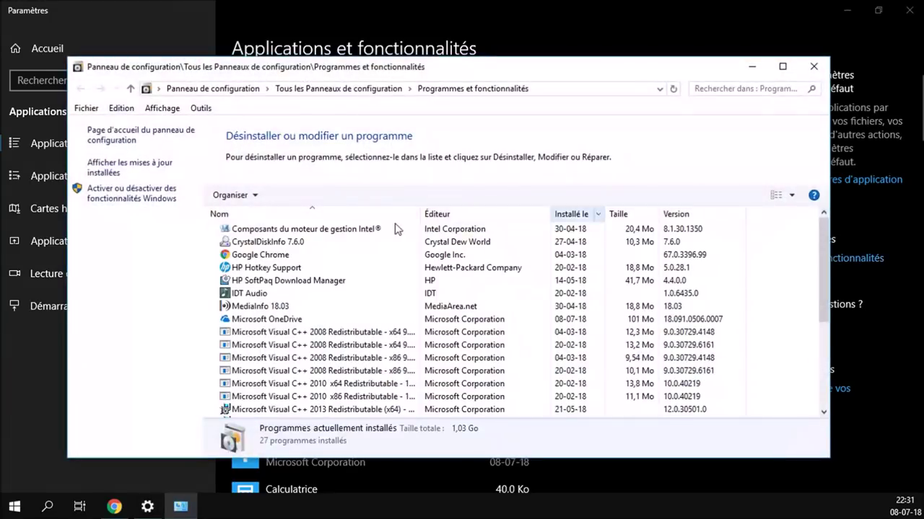
- Enable the Windows feature Sous-système Windows pour Linux and confirm the change
left_click(126, 202)
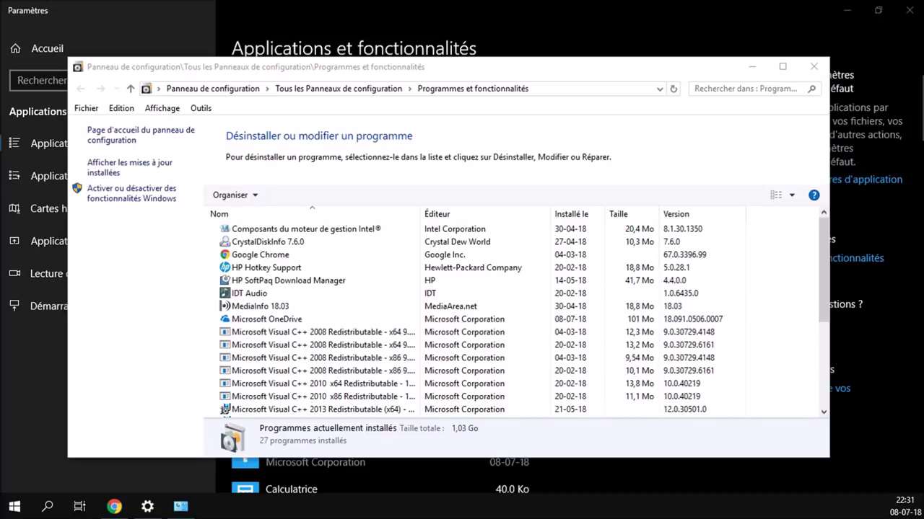
left_click_drag(649, 193, 356, 117)
scroll(396, 269, "down", 1)
scroll(396, 270, "down", 10)
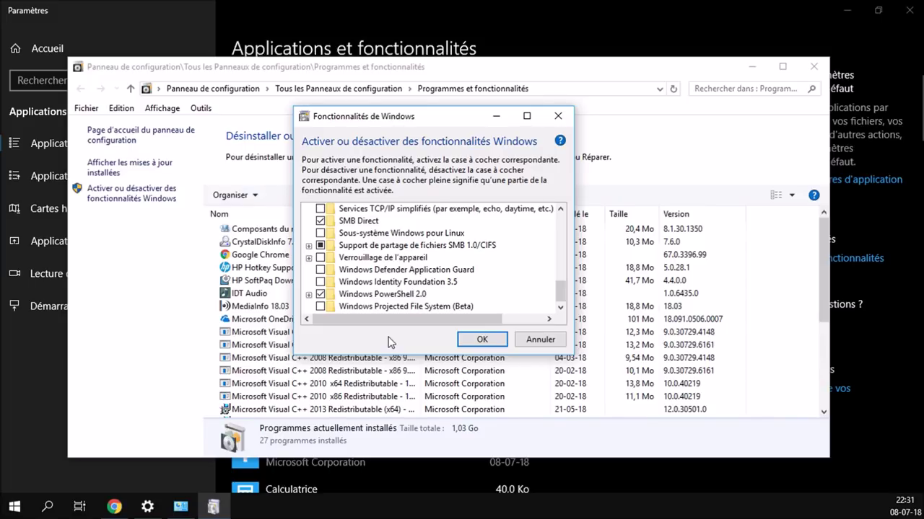
mouse_move(351, 240)
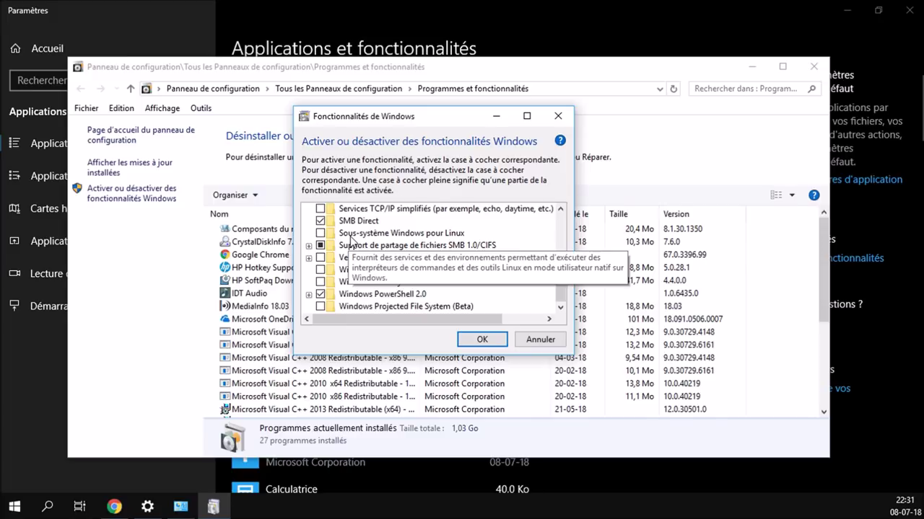
left_click(321, 233)
left_click(503, 343)
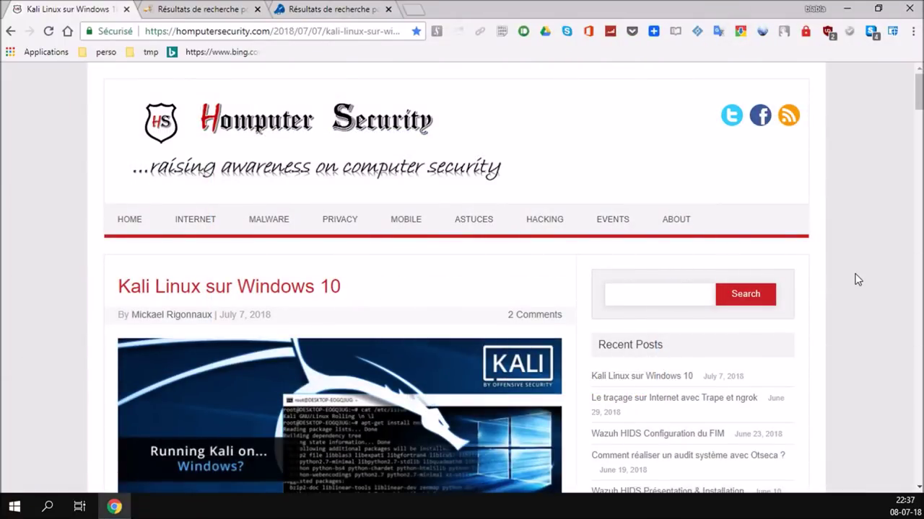
- Find the Applications et fonctionnalités settings again with the search fonction and bring up Programmes et fonctionnalités
left_click(47, 508)
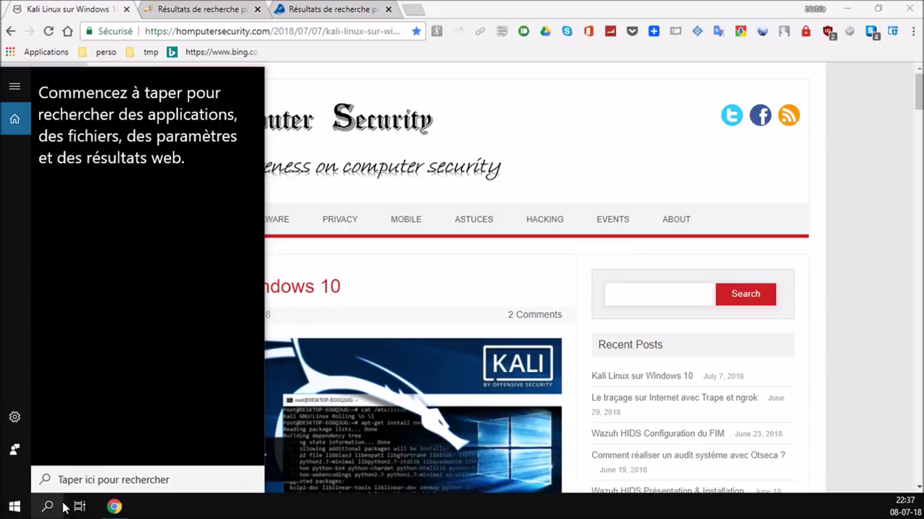
type("fonctio")
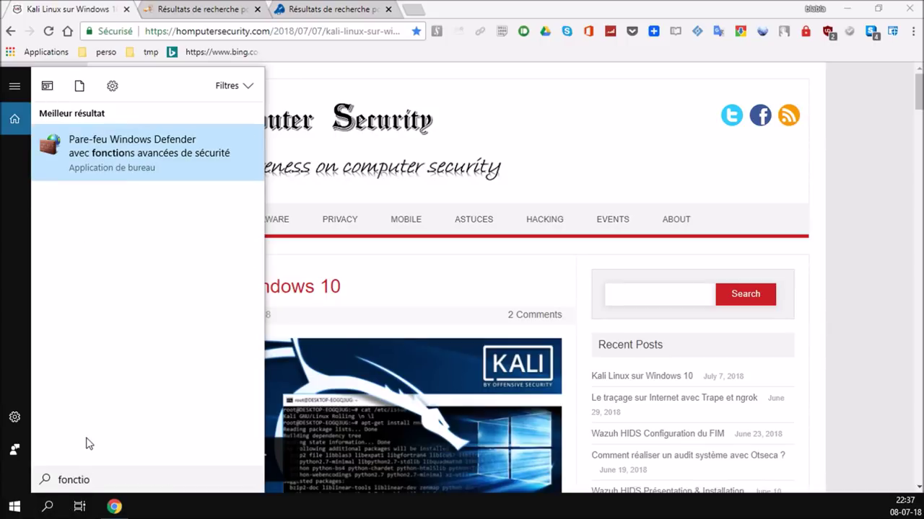
type("n")
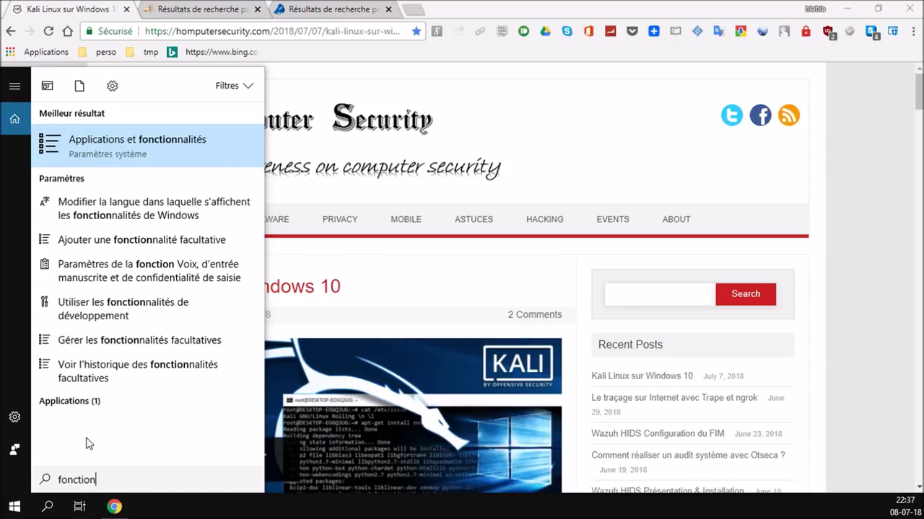
key("Return")
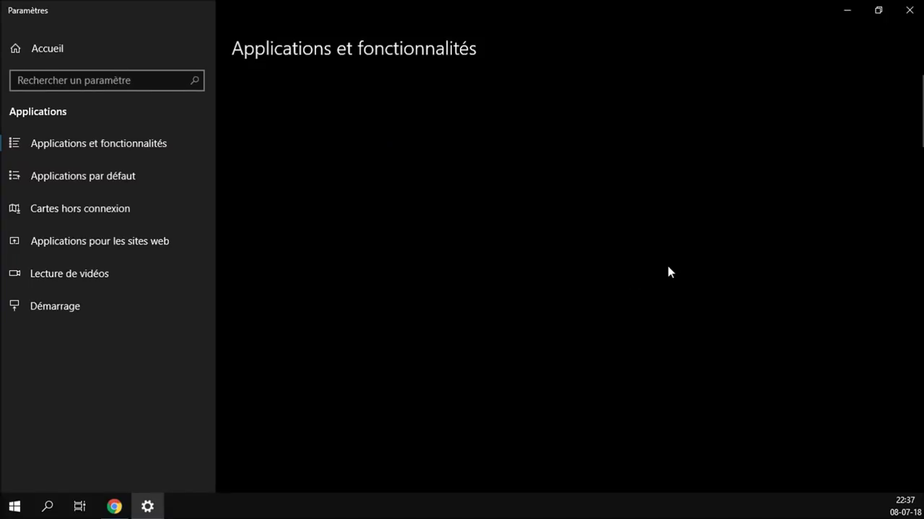
left_click(792, 258)
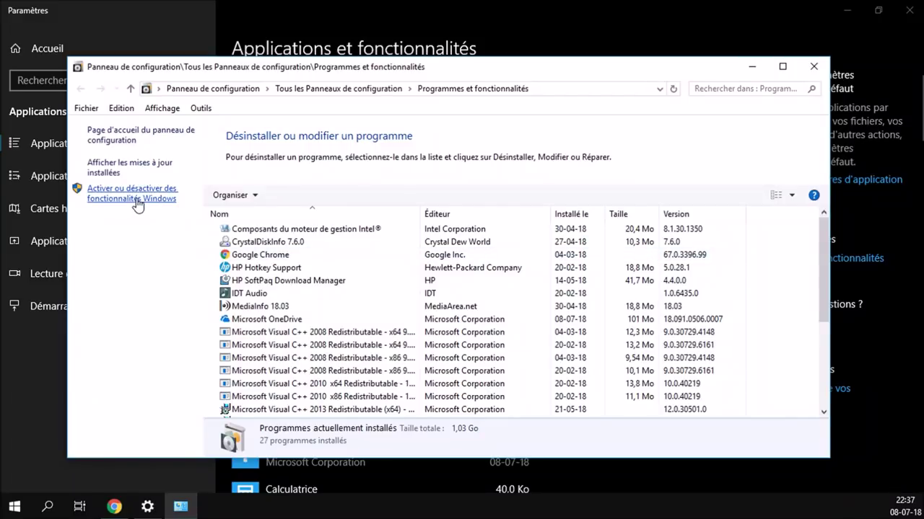
- Check the state of Sous-système Windows pour Linux in the Windows features list, then cancel and close the settings windows
left_click(137, 204)
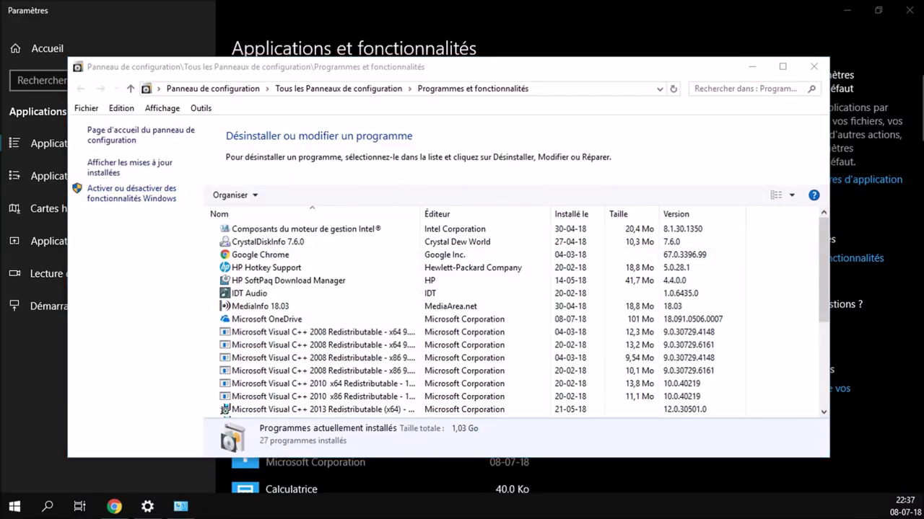
left_click_drag(633, 237, 427, 138)
scroll(470, 288, "down", 4)
scroll(468, 289, "down", 6)
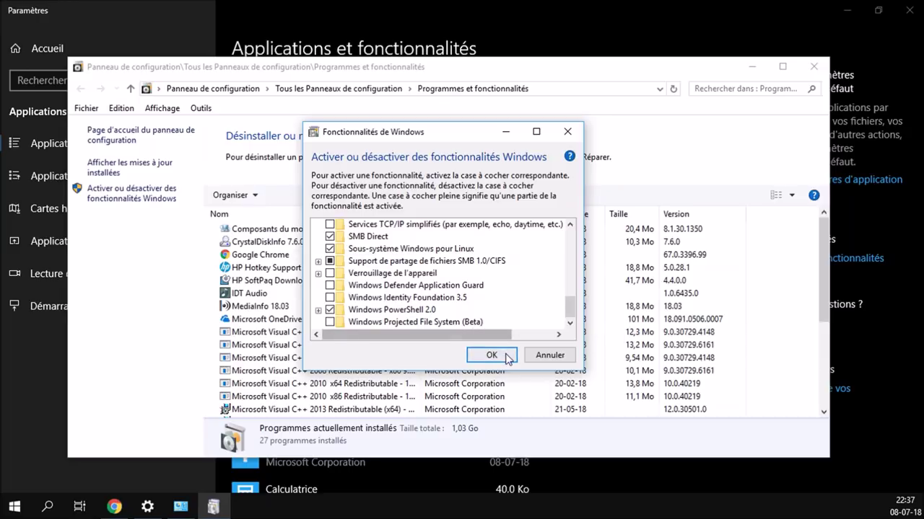
left_click(548, 355)
left_click(813, 67)
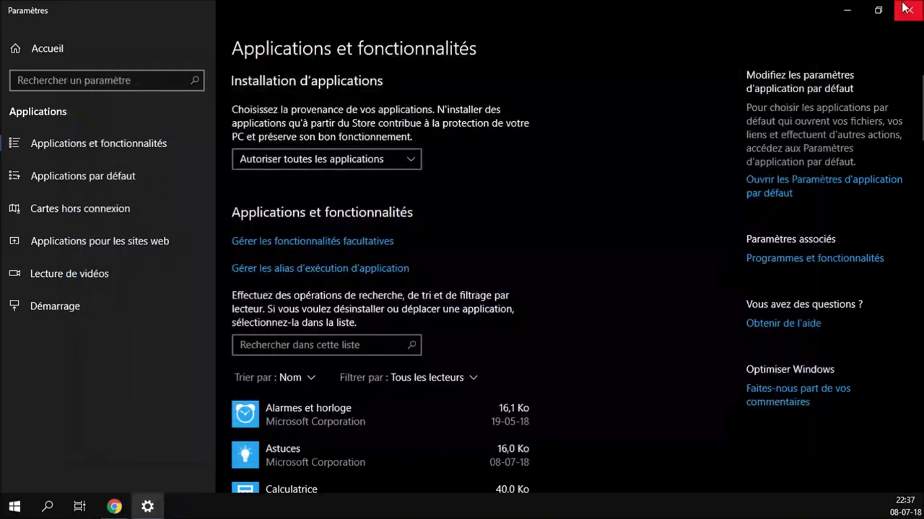
left_click(909, 11)
- Review the article's sections on installing Kali Linux from the store and its initial configuration
scroll(289, 301, "down", 10)
scroll(286, 298, "up", 2)
scroll(285, 297, "down", 4)
scroll(286, 294, "down", 2)
scroll(287, 294, "up", 1)
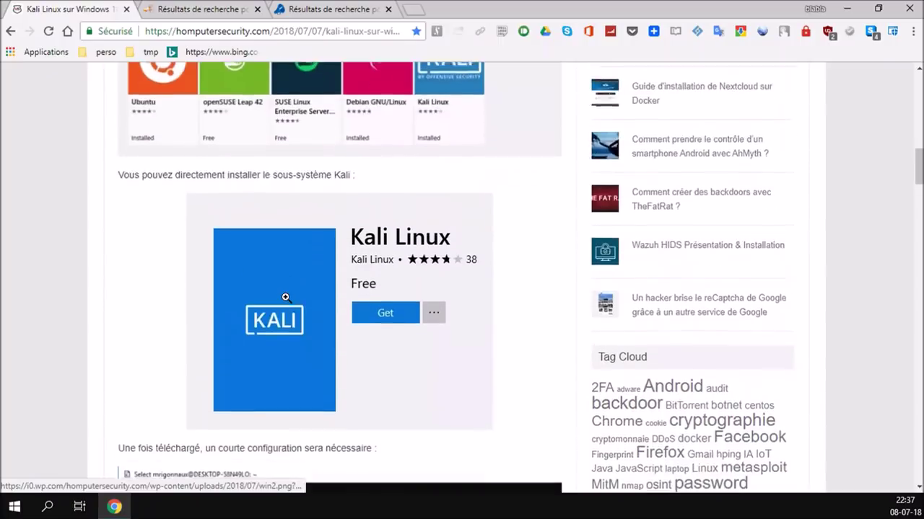
scroll(285, 296, "down", 4)
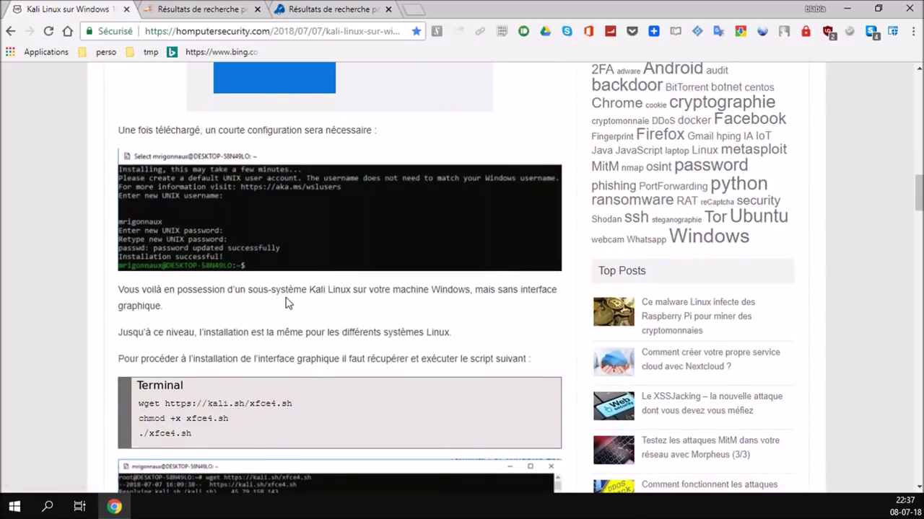
scroll(286, 303, "up", 4)
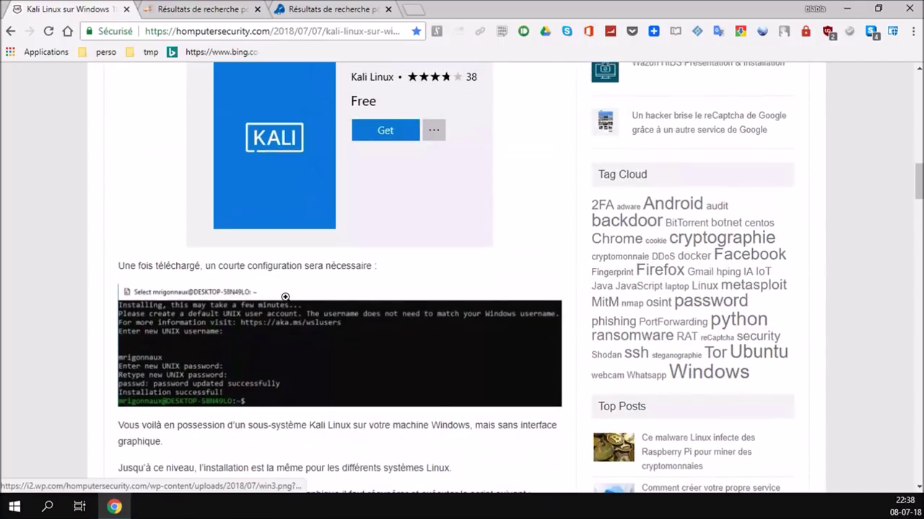
- Search Windows for sto and open the Microsoft Store
left_click(46, 507)
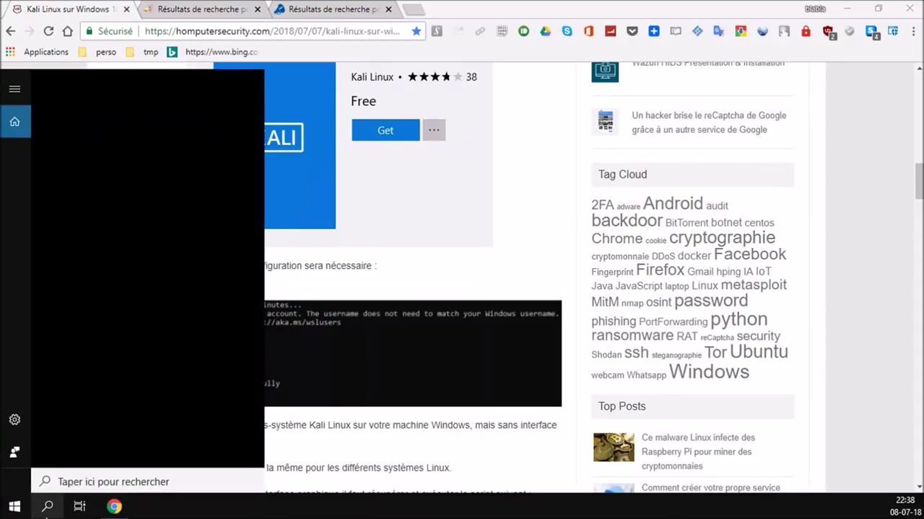
type("sto")
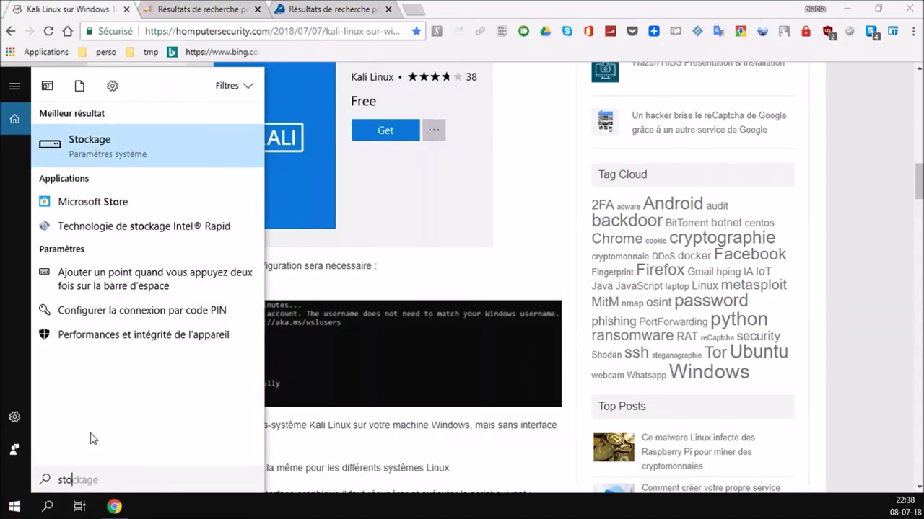
left_click(86, 206)
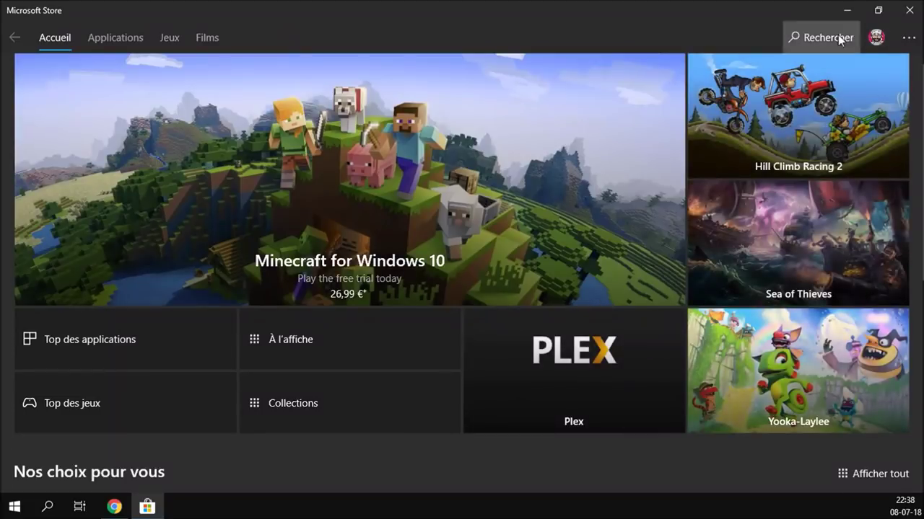
- Search the store for kali, open the Kali Linux app page and look through its related apps and description
left_click(838, 36)
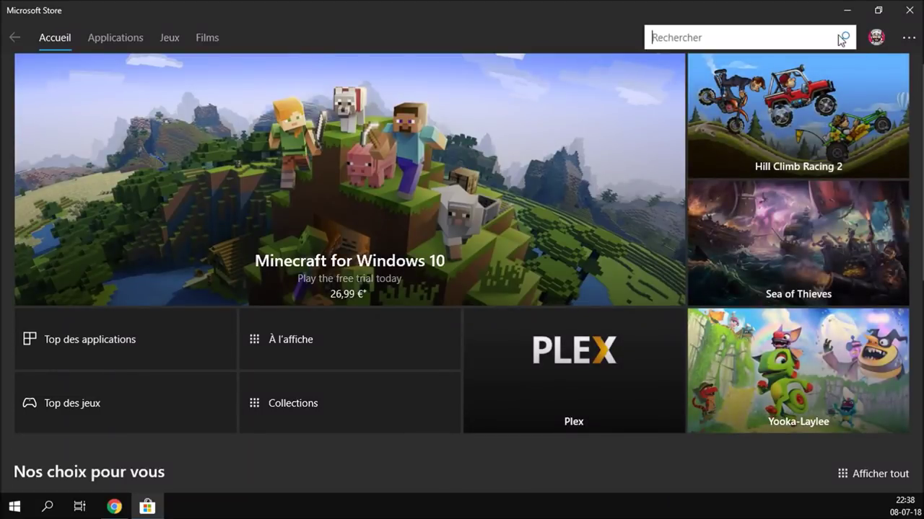
type("kali")
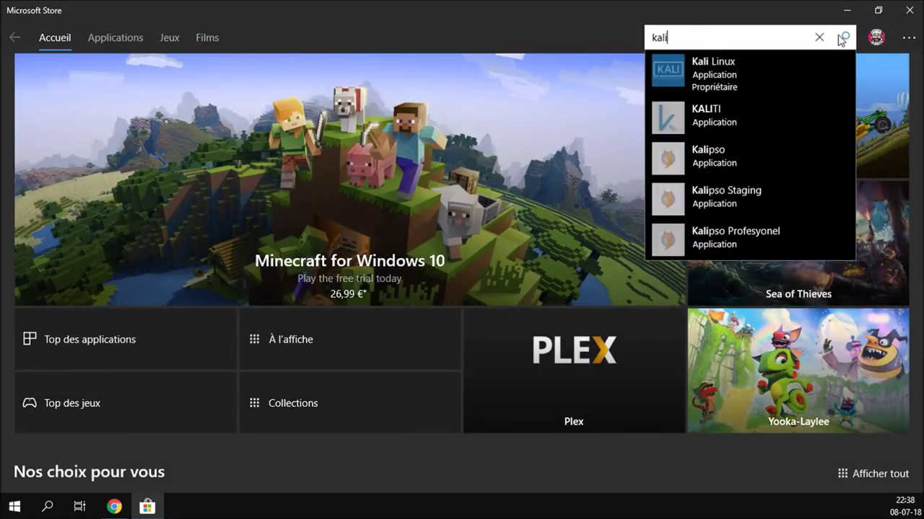
left_click(721, 73)
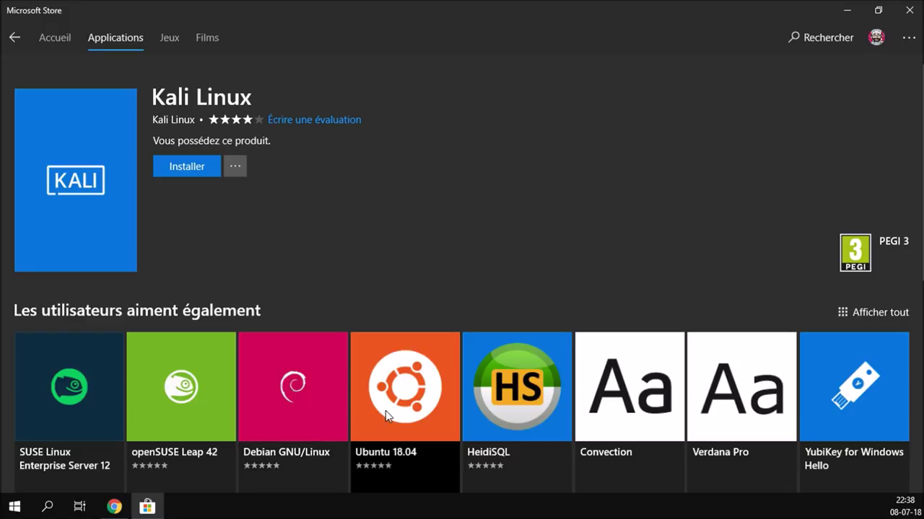
scroll(386, 410, "down", 4)
scroll(385, 410, "up", 1)
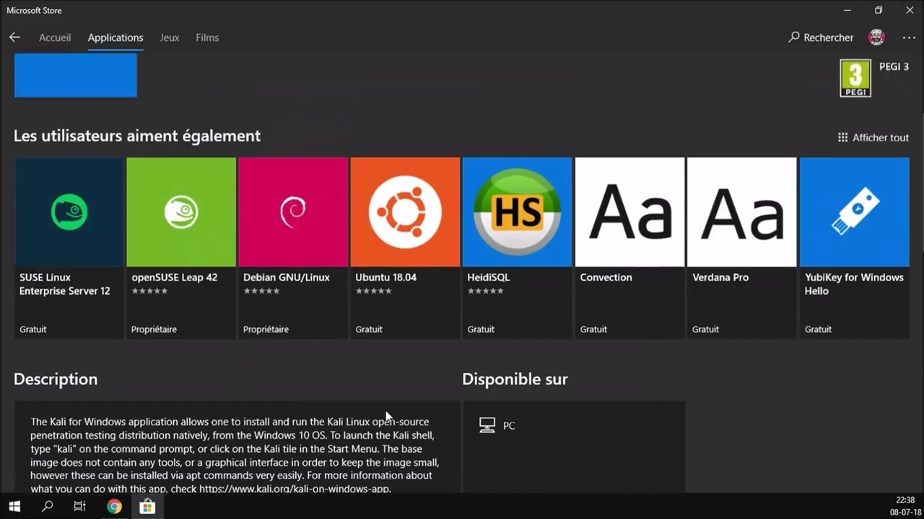
scroll(387, 416, "up", 3)
- Search the store for ubuntu and show the full results
left_click(828, 38)
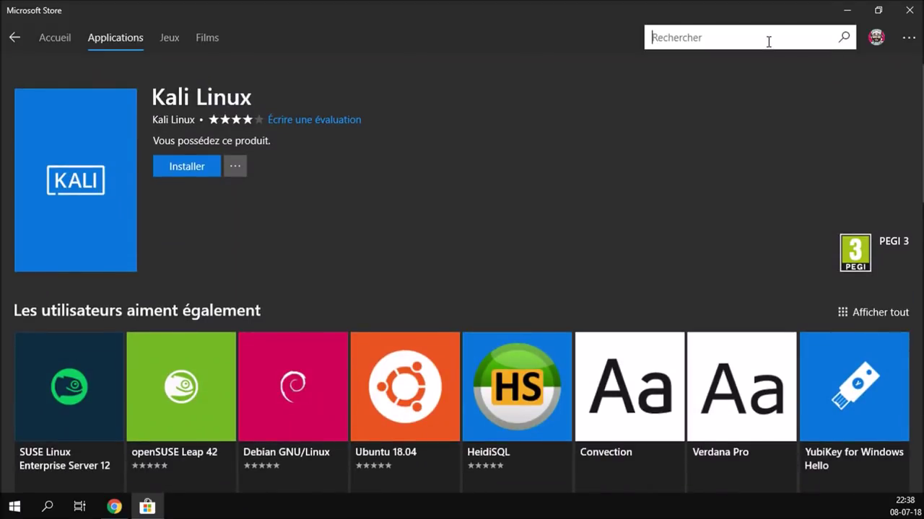
type("ubuntu")
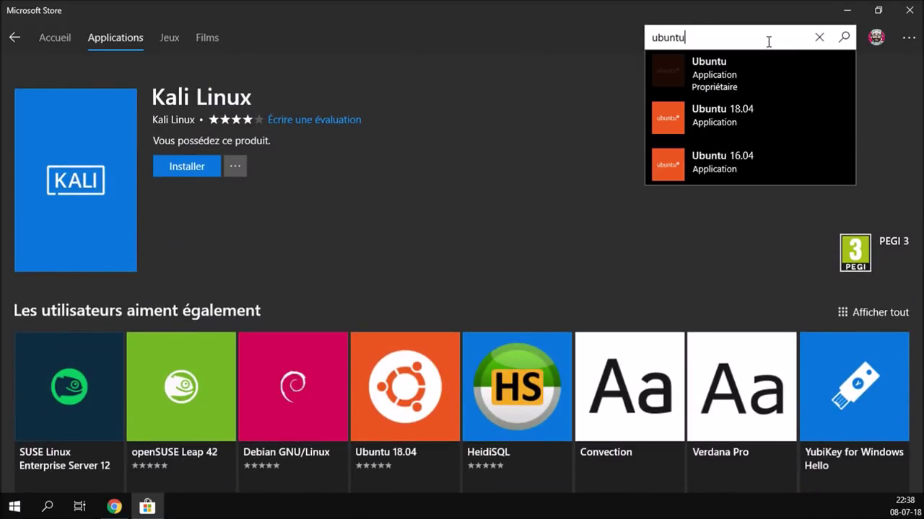
key("Return")
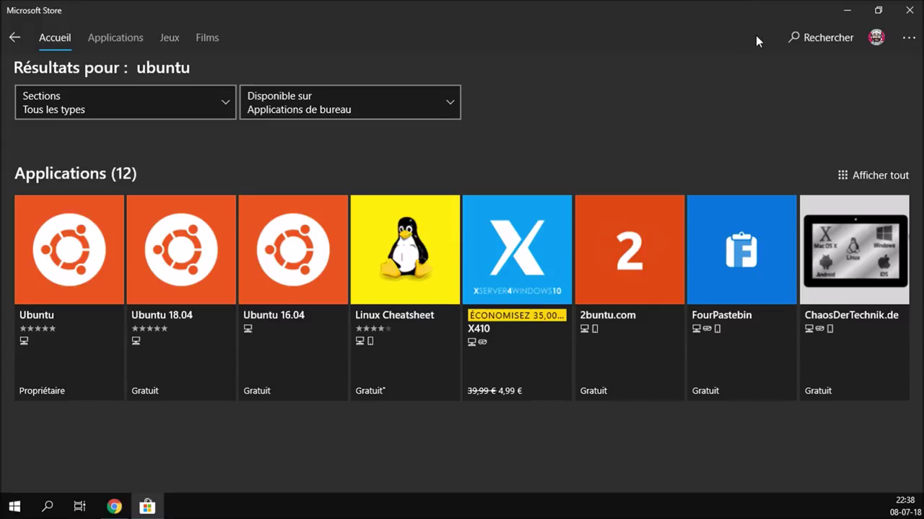
- Install Kali Linux from its store page, found by searching for kali, and close the Microsoft Store
left_click(793, 36)
left_click(820, 38)
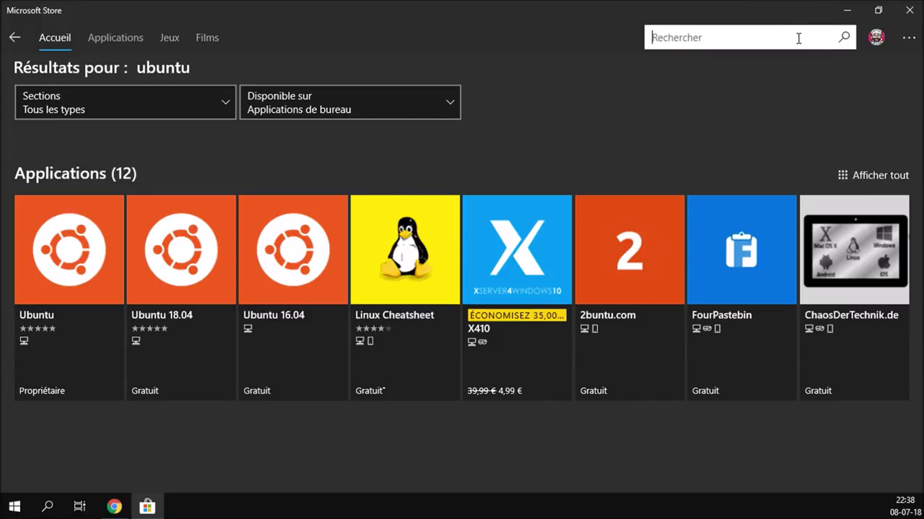
type("kali")
key("Return")
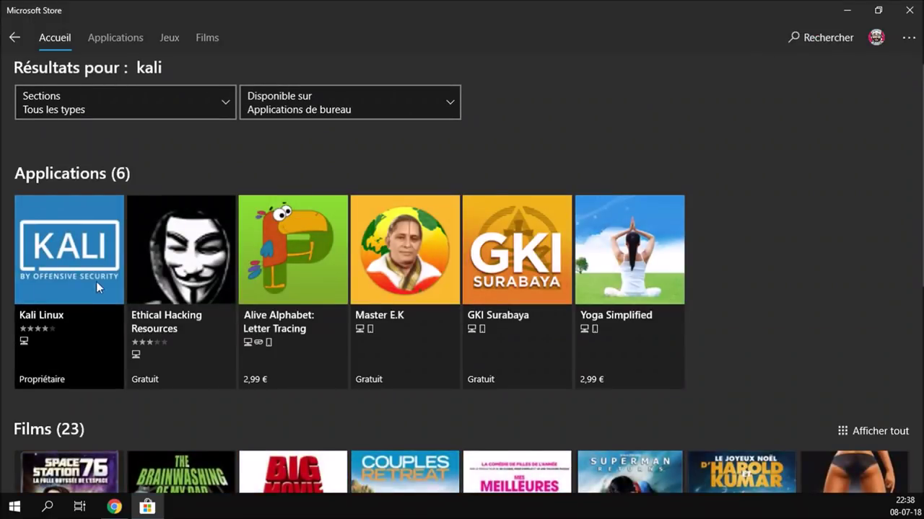
left_click(98, 287)
left_click(192, 168)
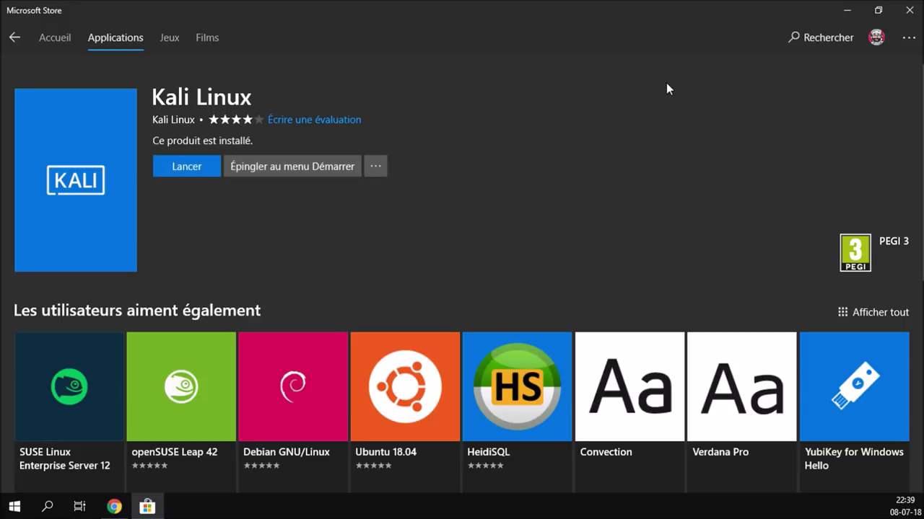
left_click(908, 10)
- Find the installed Kali Linux app through a Windows search and pin it to the Start menu
left_click(26, 507)
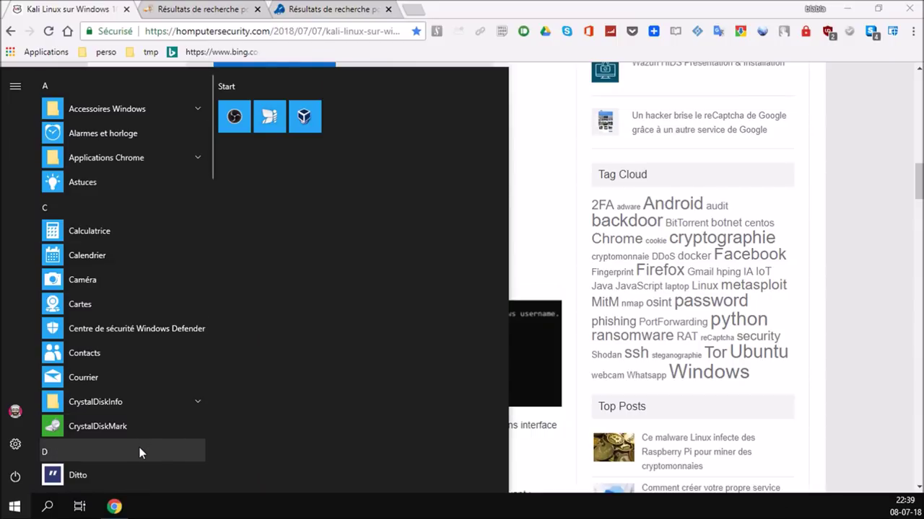
type("kal")
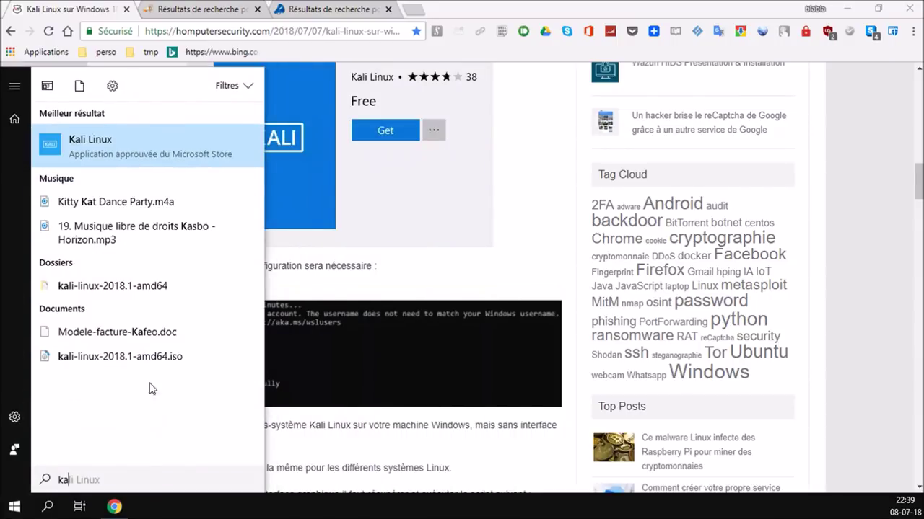
right_click(140, 142)
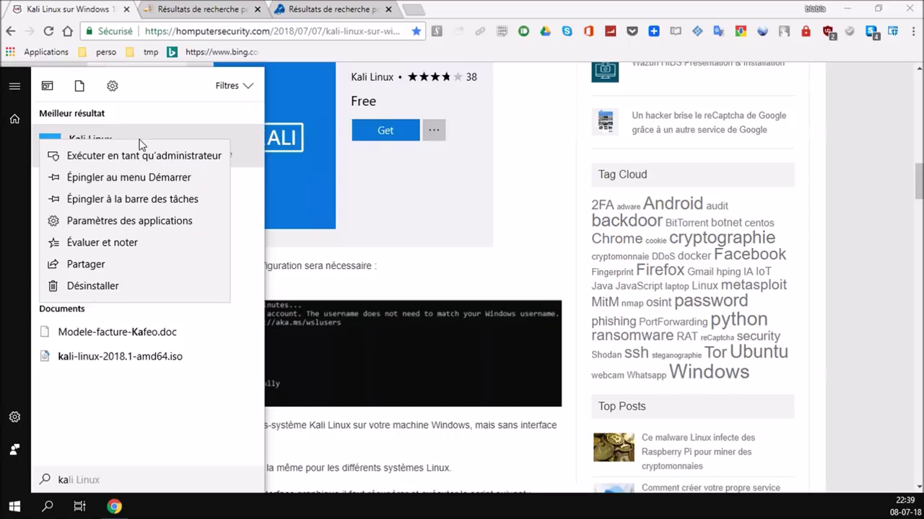
left_click(143, 177)
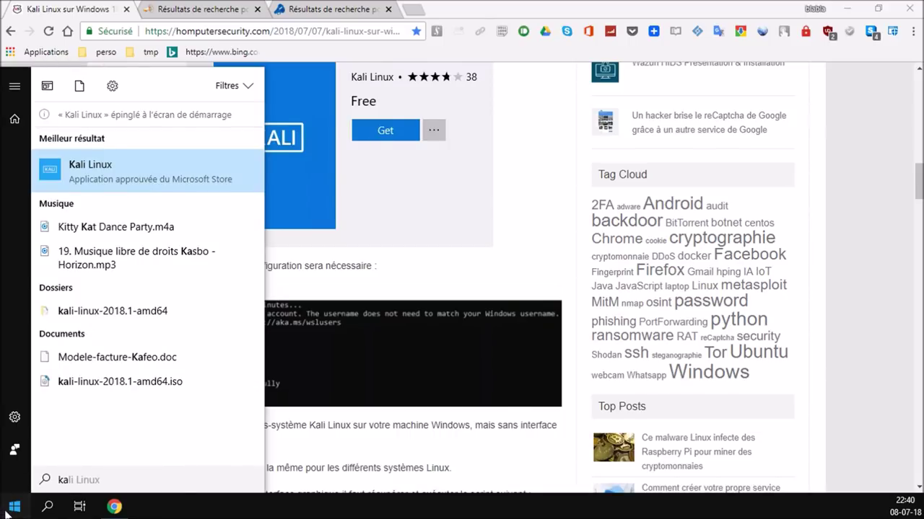
- Move the Kali Linux tile below the existing Start tiles into a new group and name that group Linux
left_click(9, 509)
right_click(243, 153)
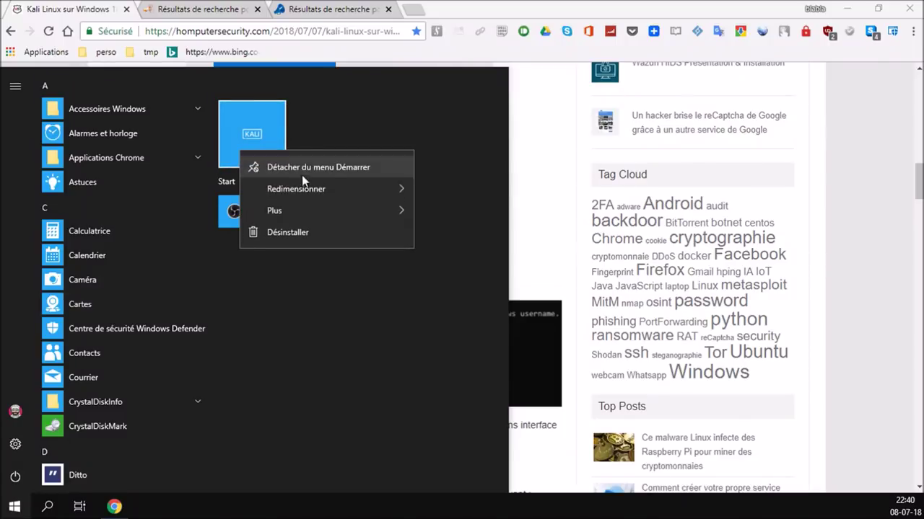
mouse_move(333, 183)
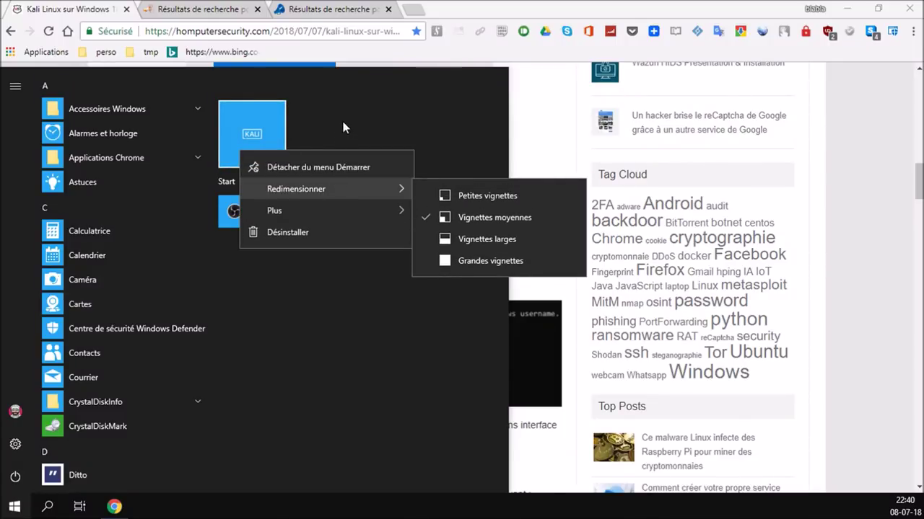
left_click(275, 125)
left_click_drag(286, 128, 268, 229)
left_click(289, 148)
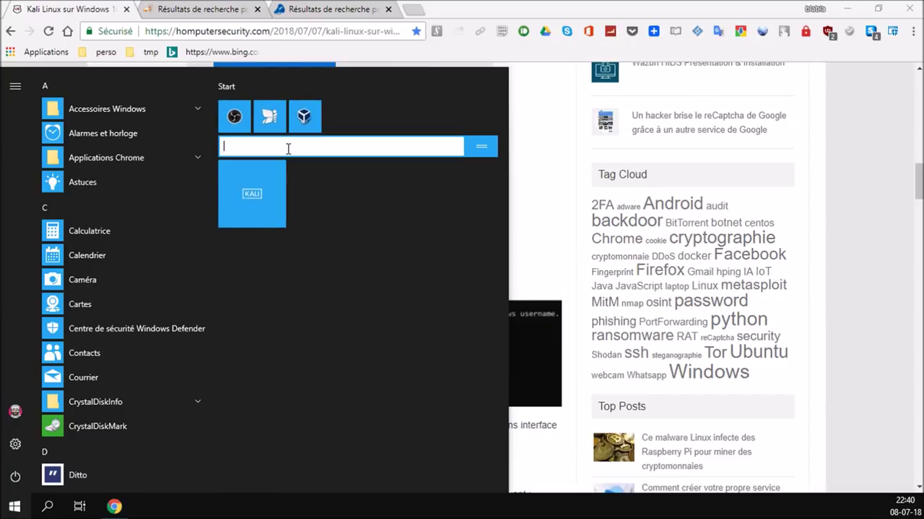
type("Linux")
key("Return")
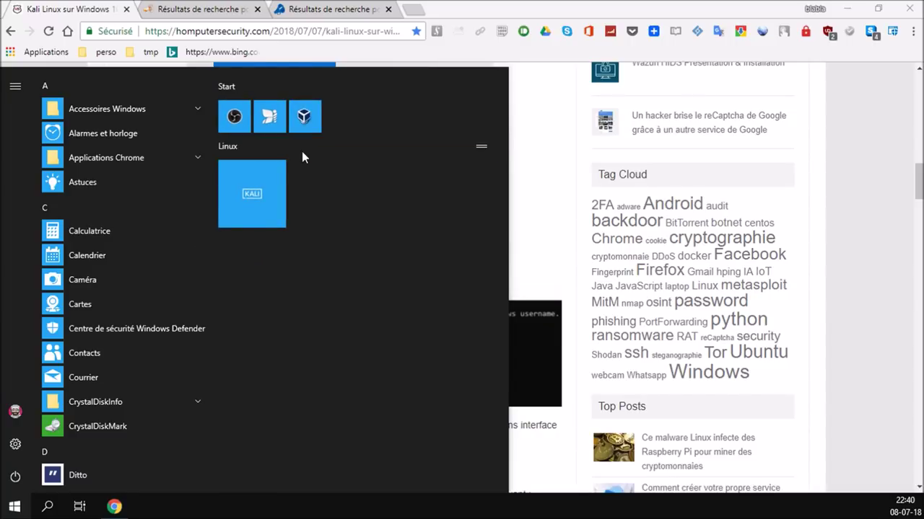
- Launch Kali Linux from its Start tile and create the default UNIX account with the username bblx and a new password
left_click(231, 173)
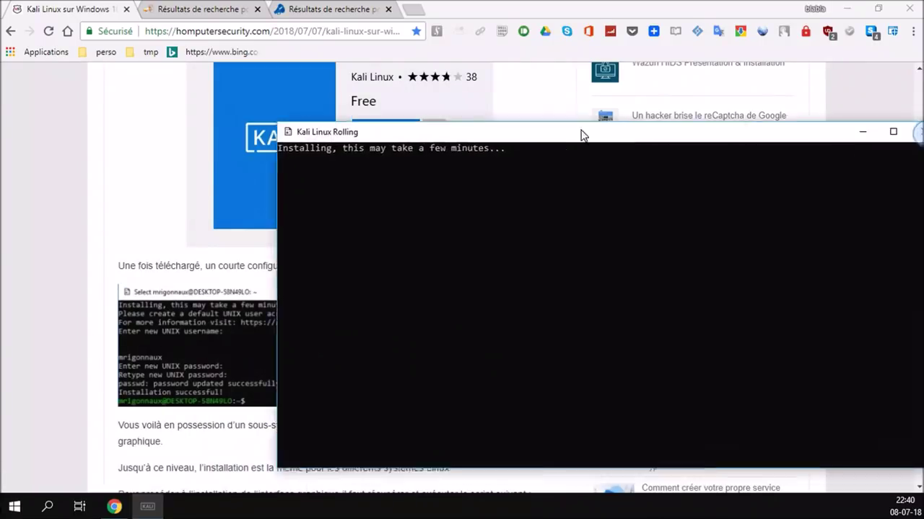
left_click_drag(582, 137, 454, 86)
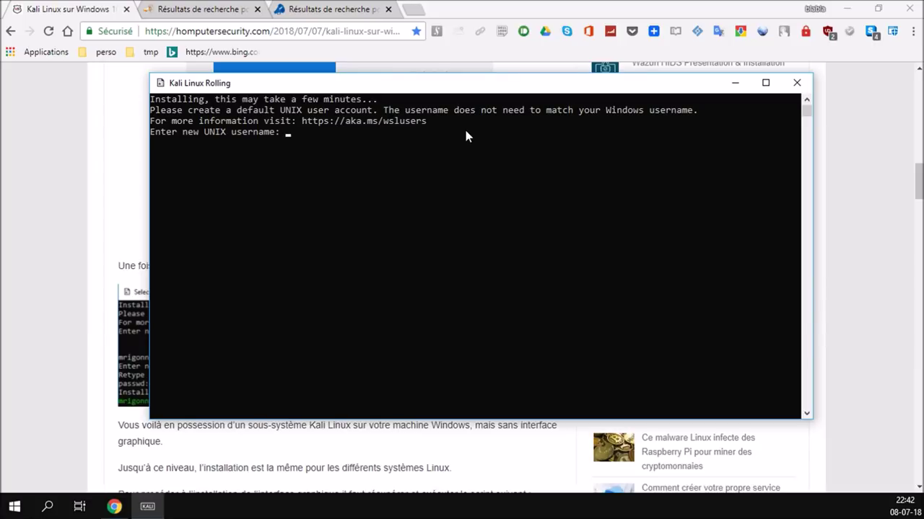
type("bblx")
key("Return")
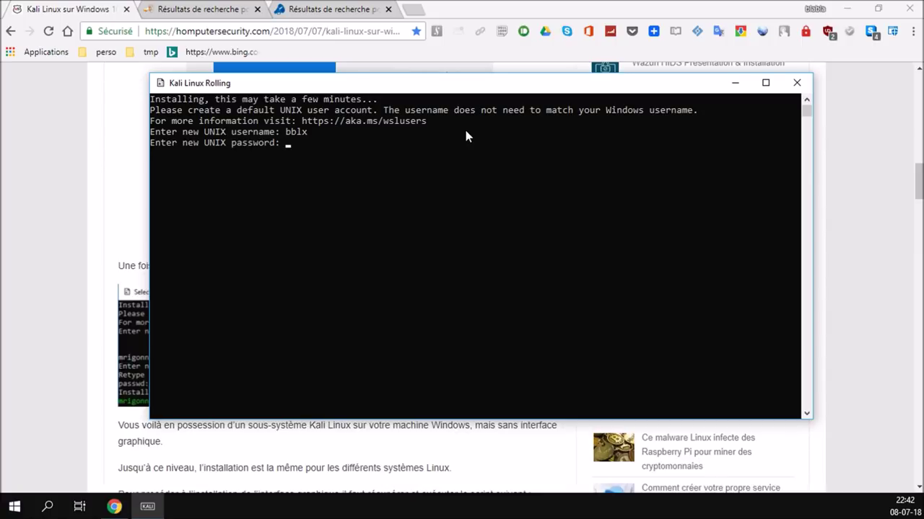
key("Return")
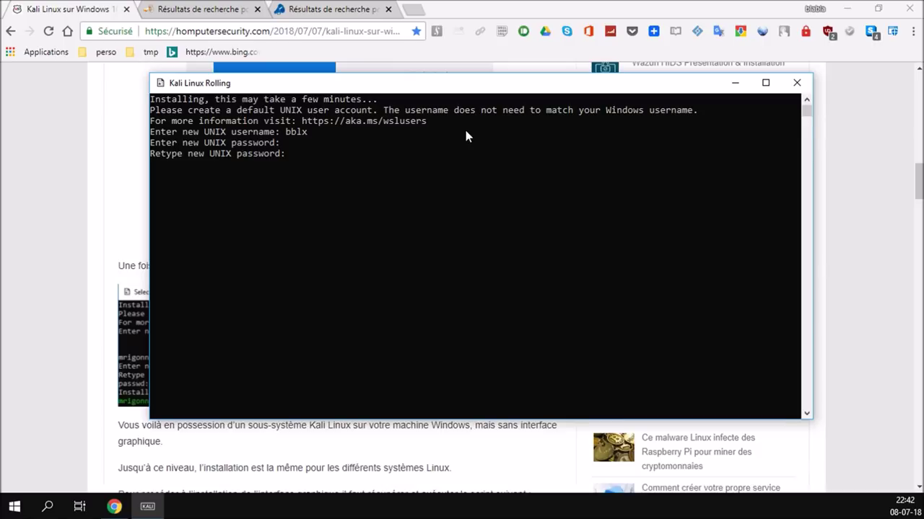
key("Return")
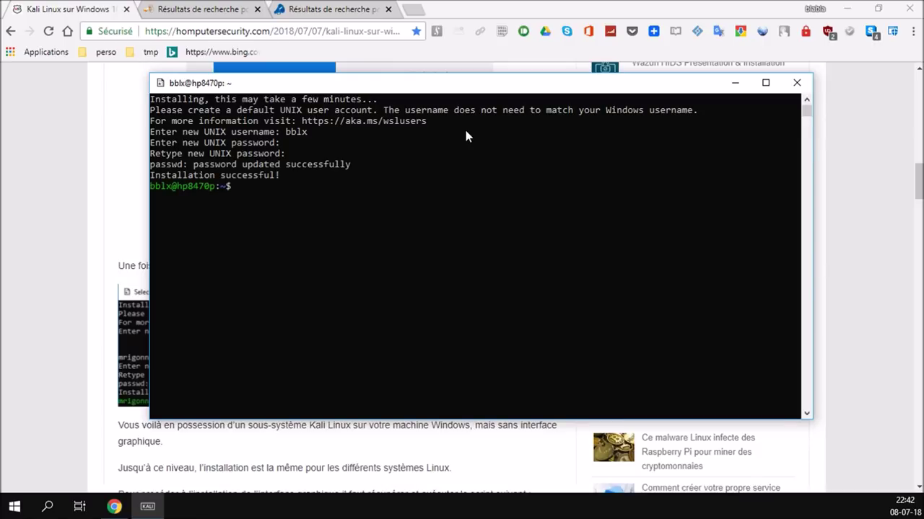
left_click_drag(458, 89, 923, 221)
left_click(292, 114)
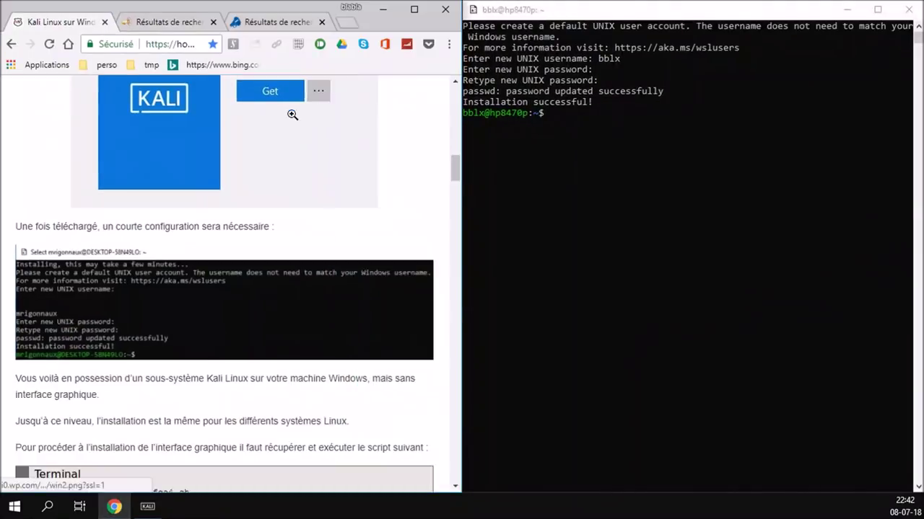
scroll(268, 299, "down", 4)
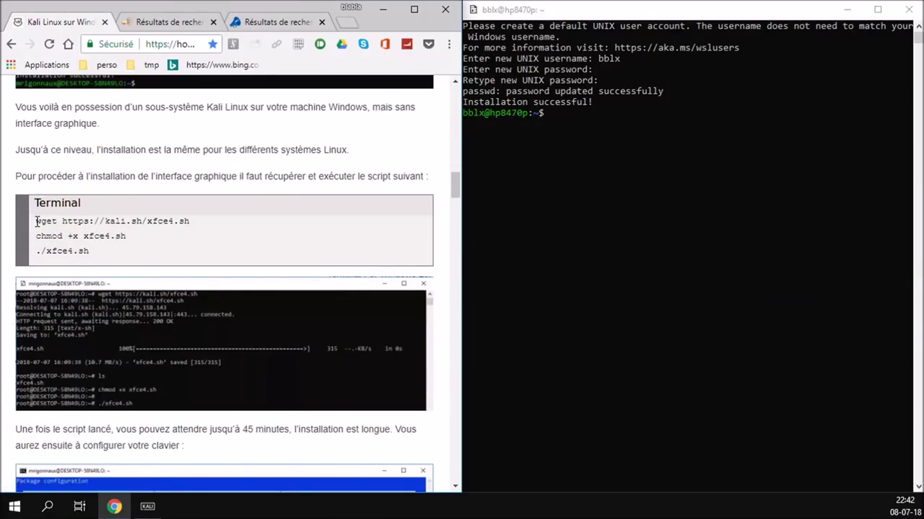
left_click_drag(38, 220, 187, 222)
right_click(180, 223)
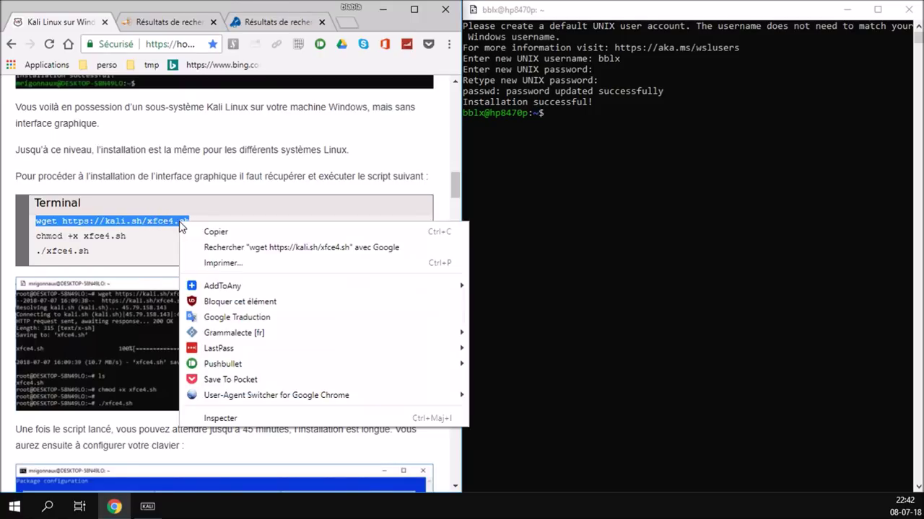
left_click(196, 233)
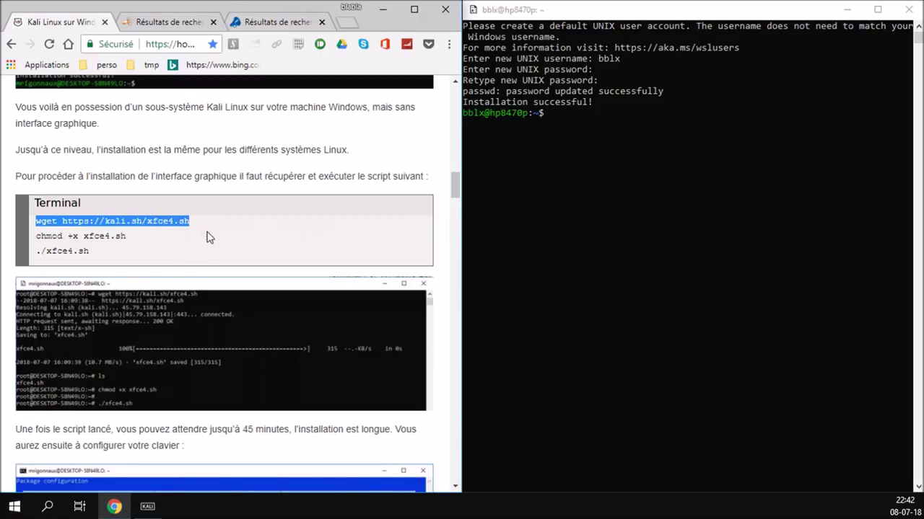
right_click(531, 146)
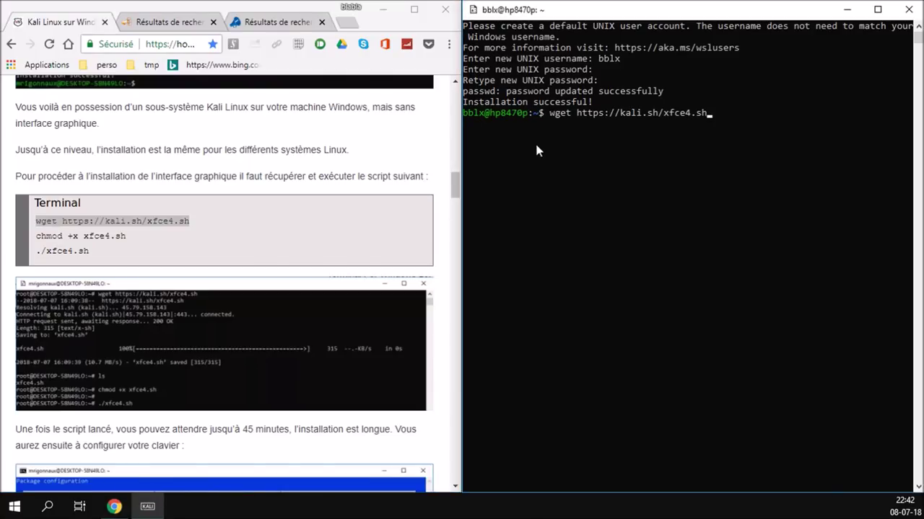
key("Return")
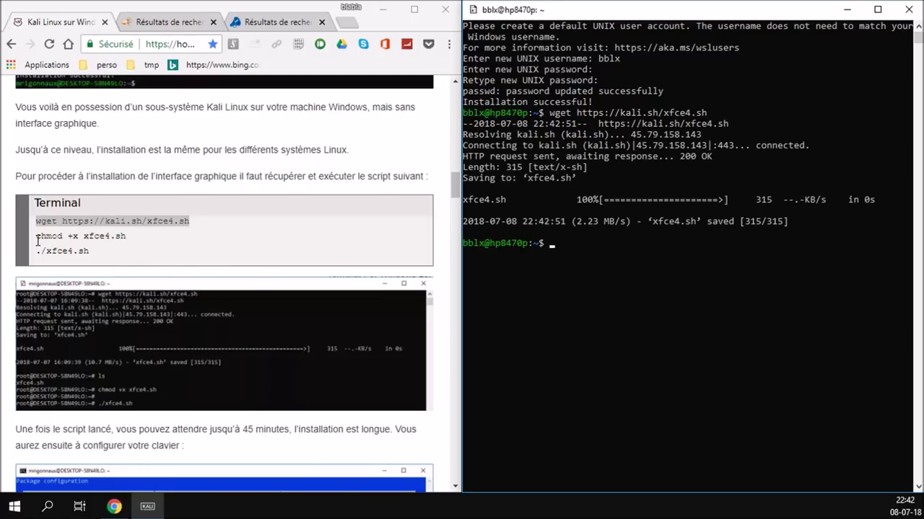
- Copy chmod +x xfce4.sh from the article and run it in the Kali terminal
left_click_drag(37, 242, 117, 241)
right_click(115, 241)
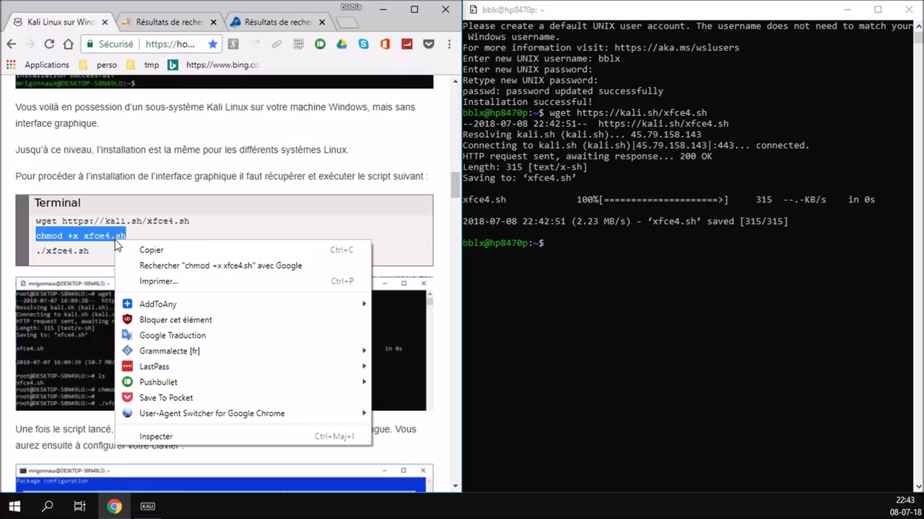
left_click(136, 250)
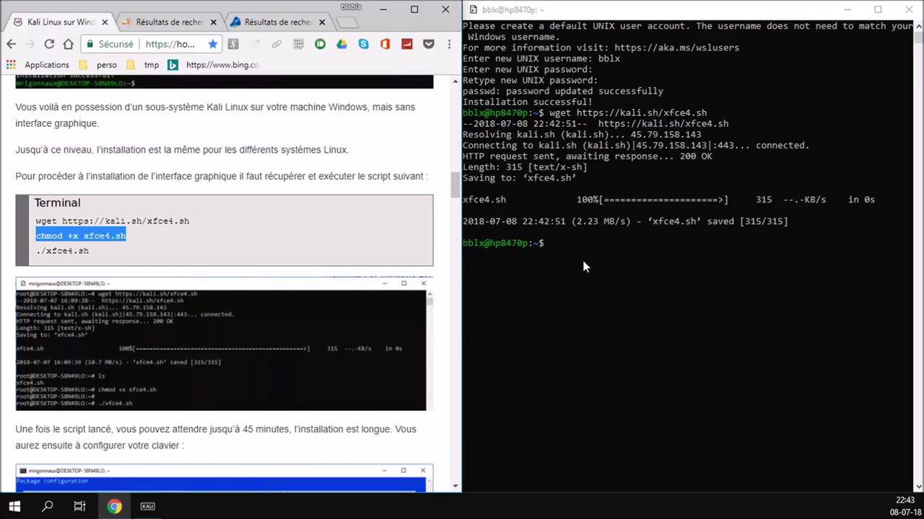
left_click(596, 264)
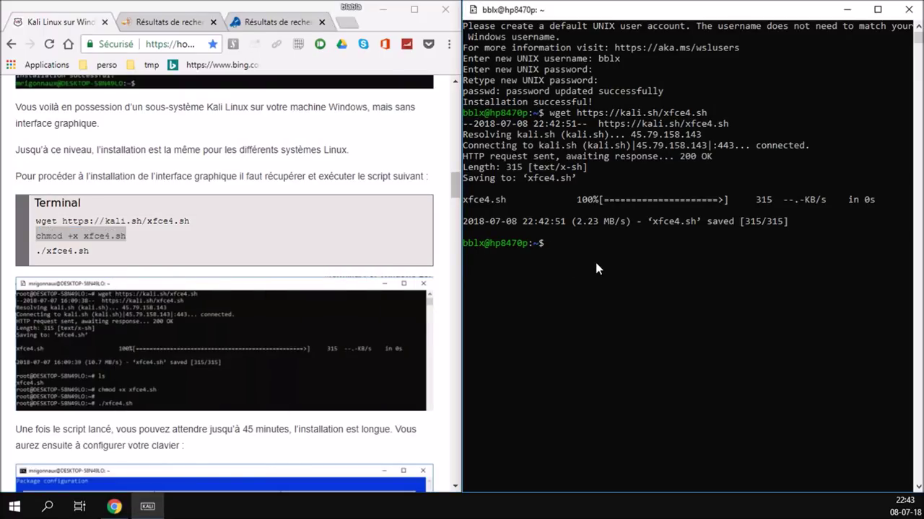
right_click(596, 264)
key("Return")
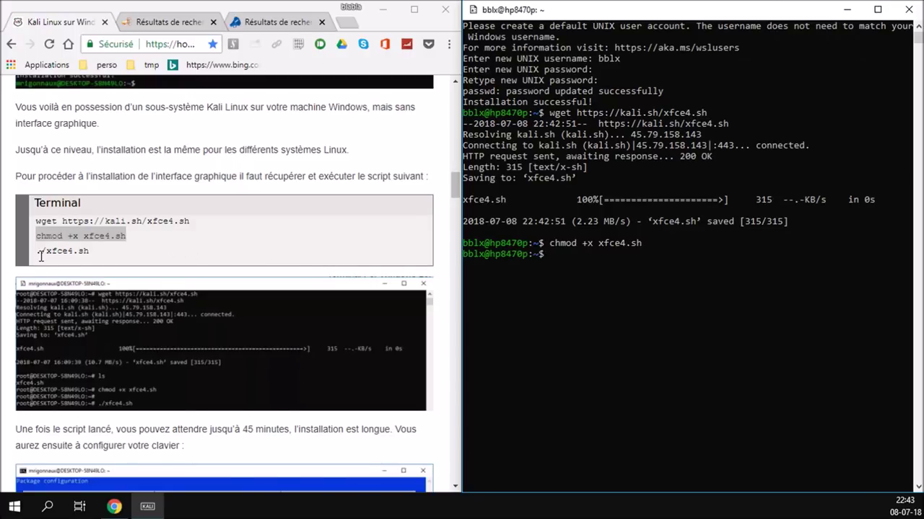
- Copy ./xfce4.sh from the article and try to run the script as the regular user
left_click_drag(41, 254, 90, 251)
right_click(73, 254)
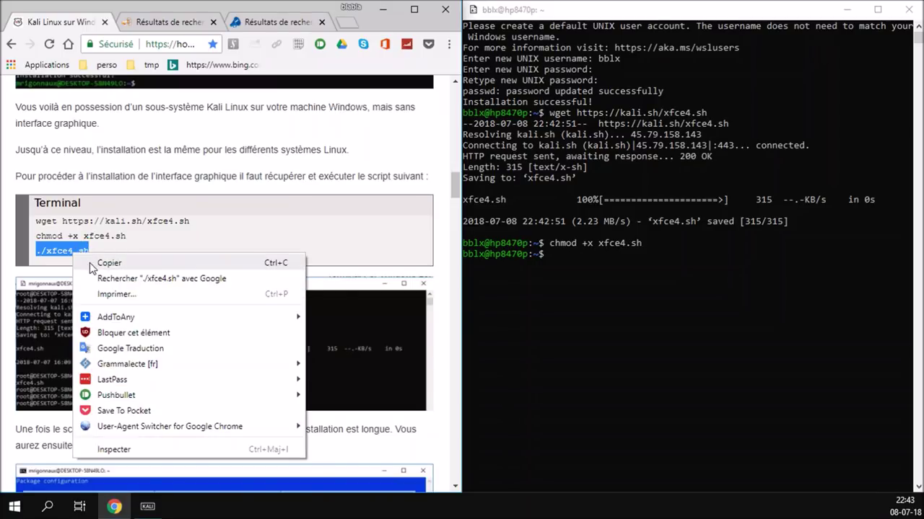
left_click(91, 264)
left_click(566, 305)
right_click(565, 306)
key("Return")
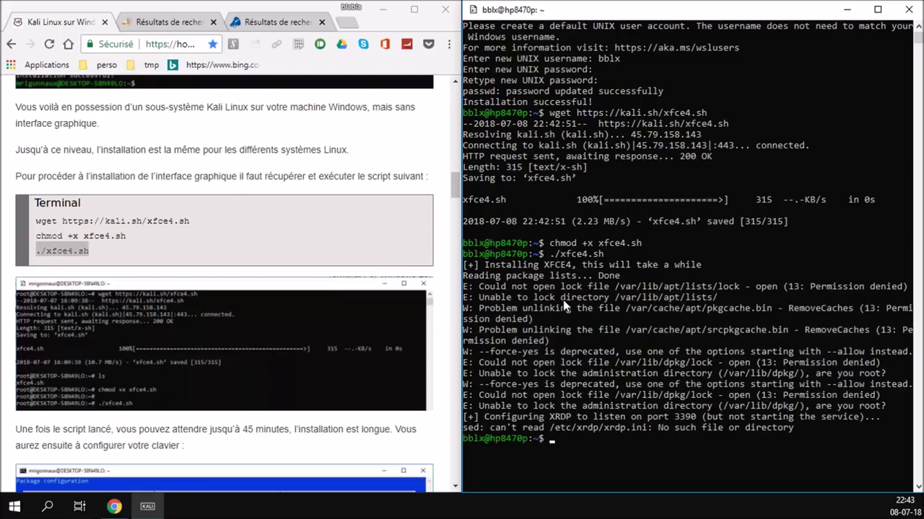
- Run the script with root rights using sudo ./xfce4.sh and enter the account's sudo password
type("sudo")
right_click(579, 345)
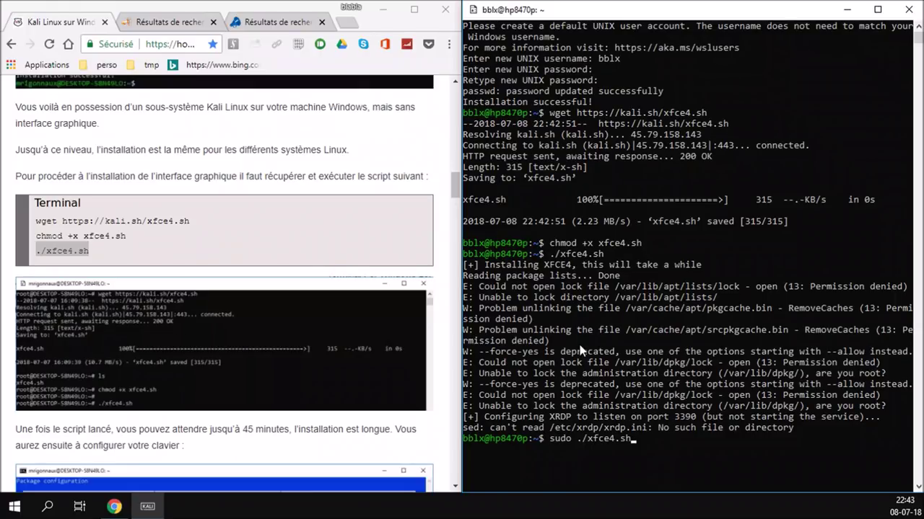
key("Return")
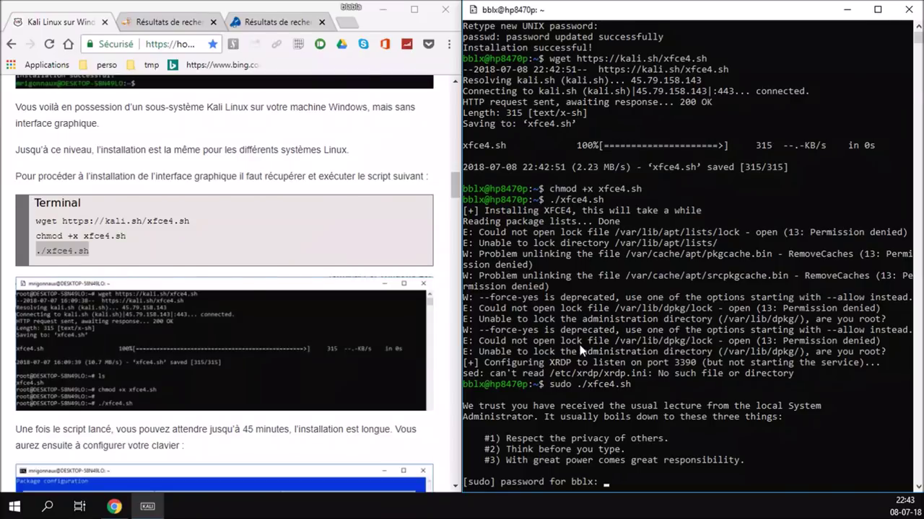
key("Return")
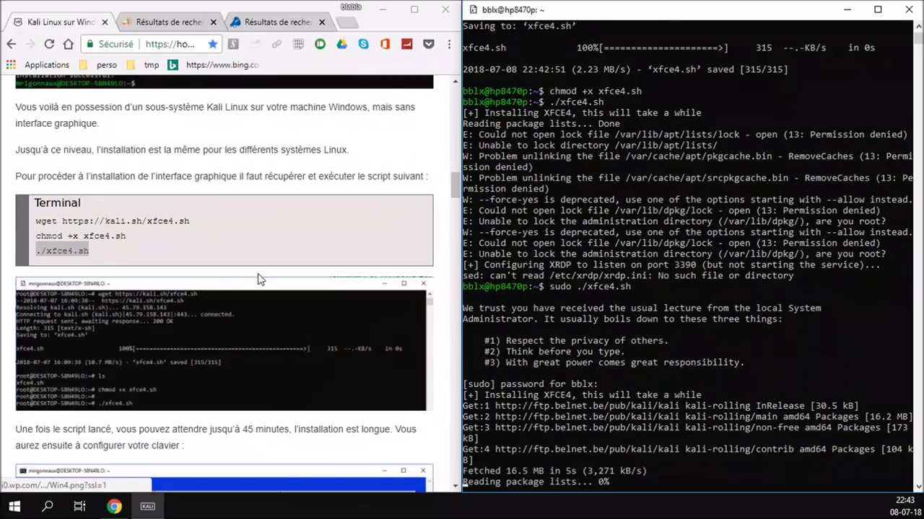
- Look through the article's sections on the script run, keyboard configuration and starting the xrdp service
scroll(260, 280, "down", 5)
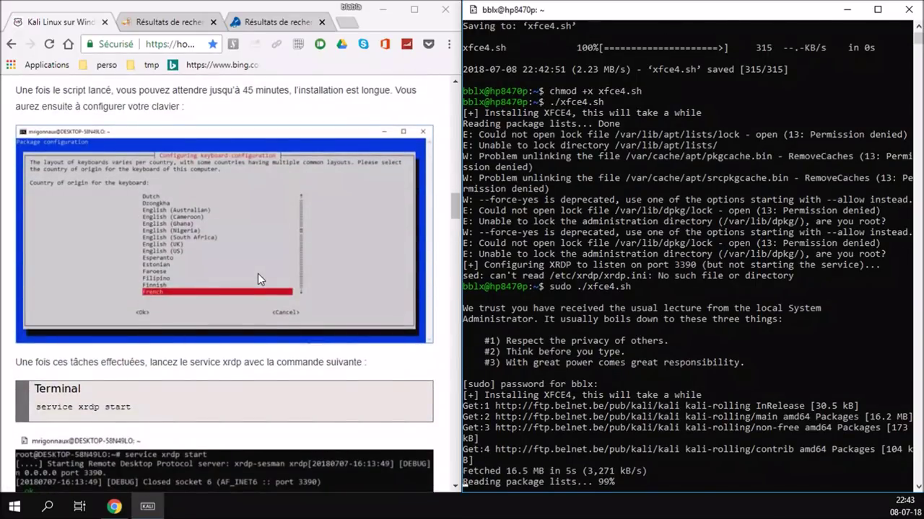
scroll(257, 274, "up", 6)
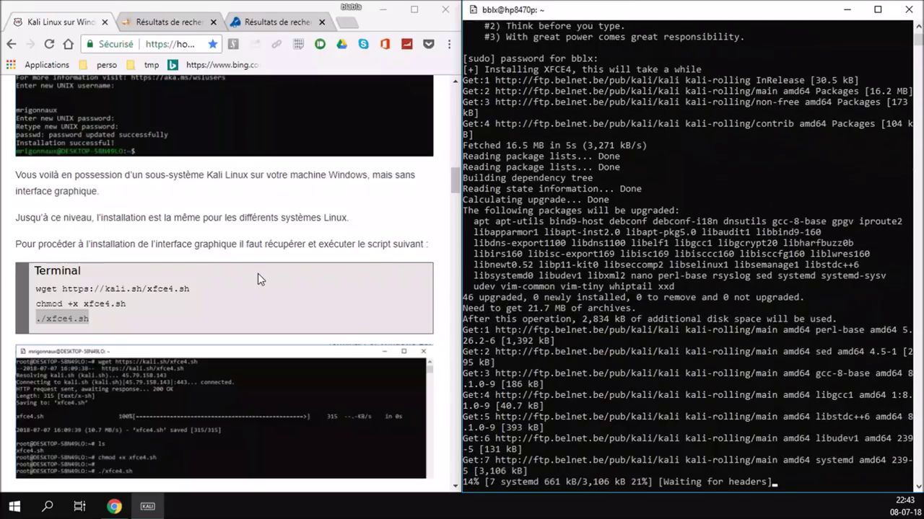
scroll(258, 274, "down", 3)
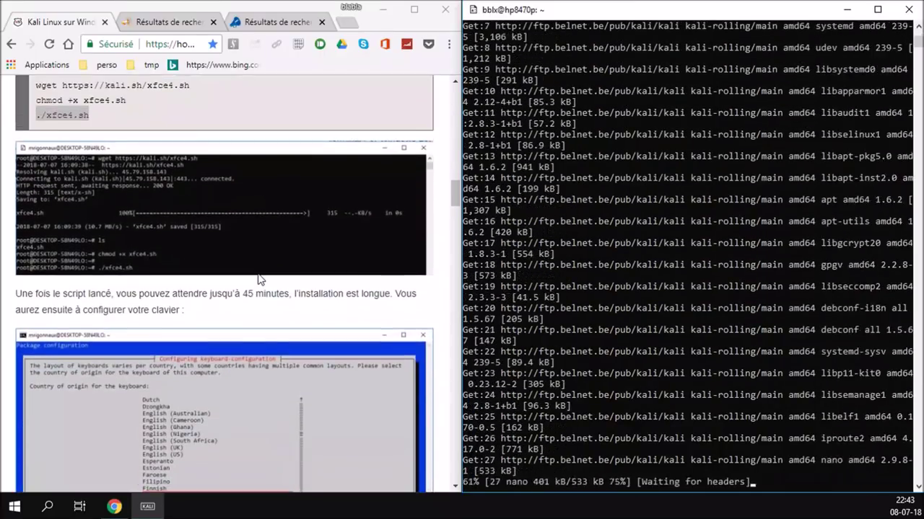
left_click(297, 7)
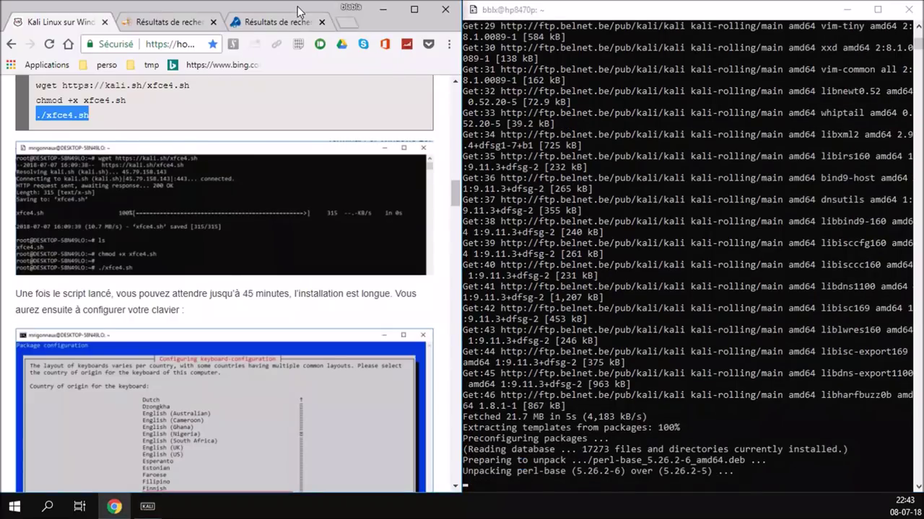
- Choose Other as the keyboard layout in the Kali package configuration
left_click(442, 298)
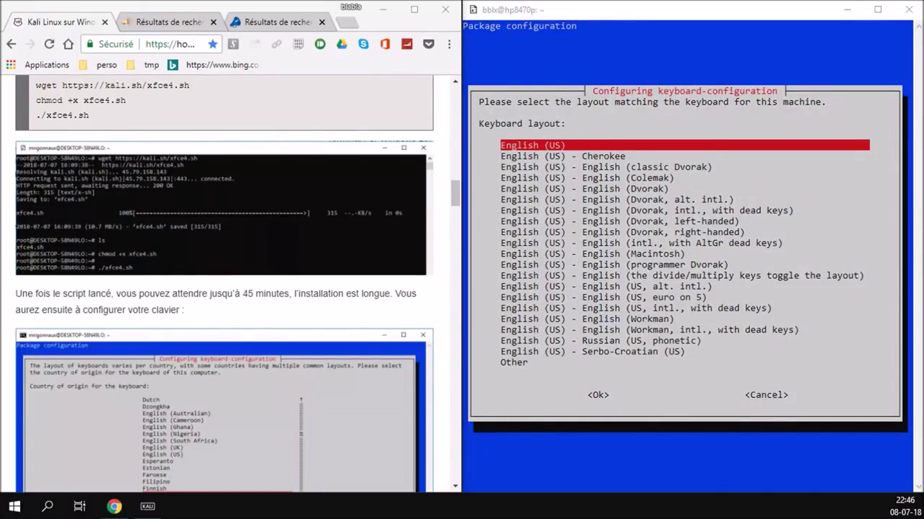
left_click(655, 9)
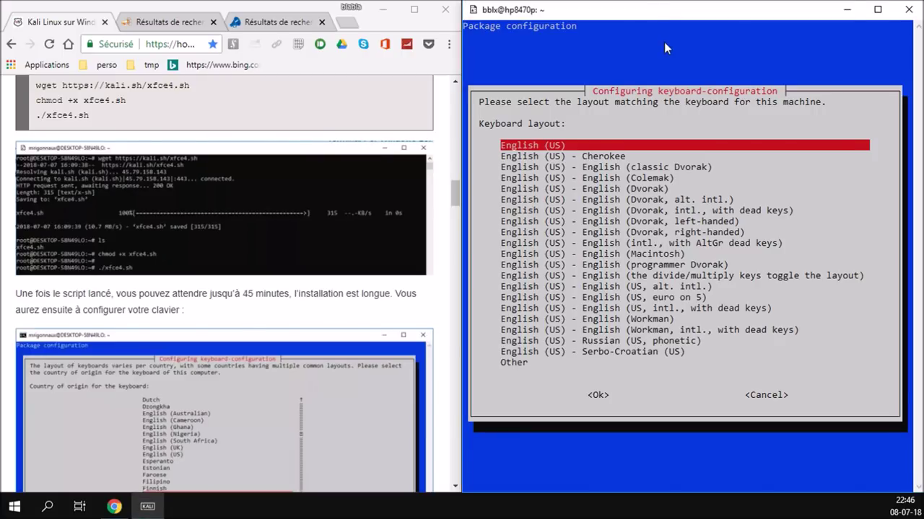
key("Down")
key("Down")
key("Down")
key("Down")
key("Down")
key("Down")
key("Down")
key("Down")
key("Down")
key("Down")
key("Down")
key("Down")
key("Down")
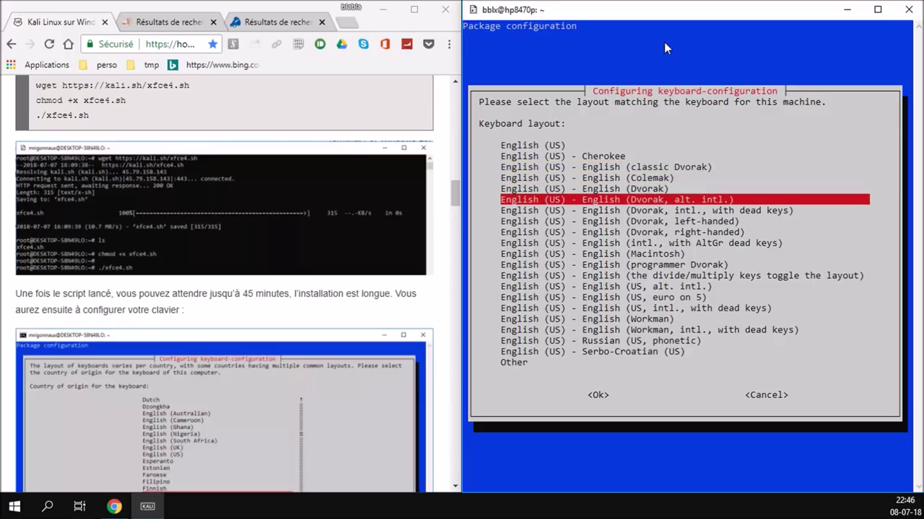
key("Down")
key("Down")
key("Down")
key("Down")
key("Down")
key("Down")
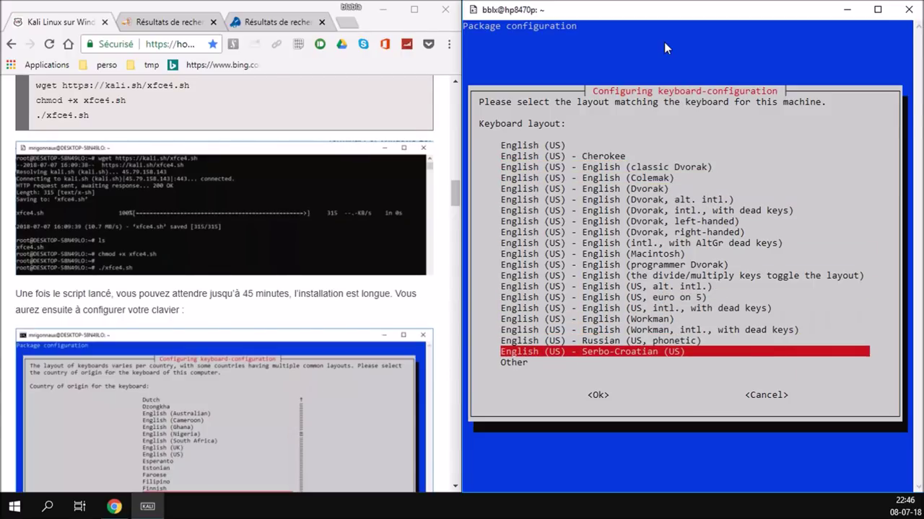
key("Down")
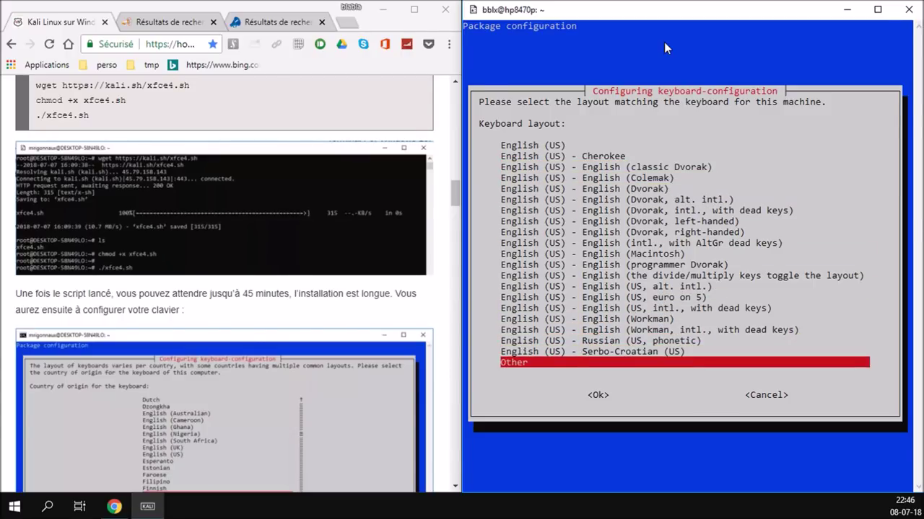
key("Return")
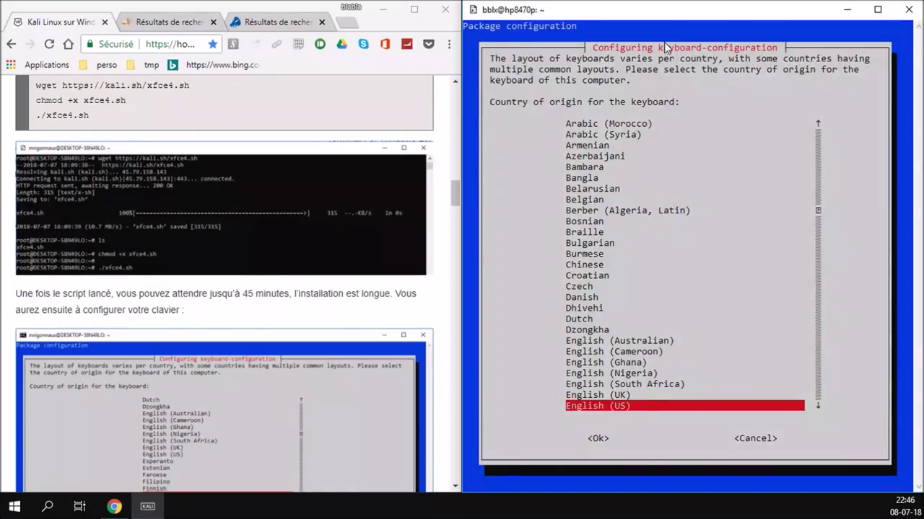
- Choose Belgian as the country of origin for the keyboard
key("Up")
key("Up")
key("Up")
key("Up")
key("Up")
key("Up")
key("Up")
key("Up")
key("Up")
key("Up")
key("Up")
key("Up")
key("Up")
key("Up")
key("Up")
key("Up")
key("Up")
key("Up")
key("Up")
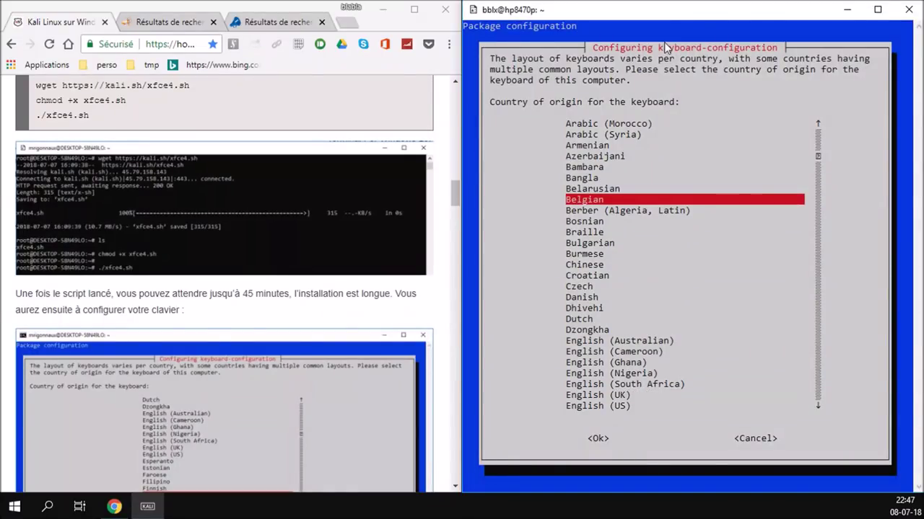
key("Down")
key("Up")
key("Return")
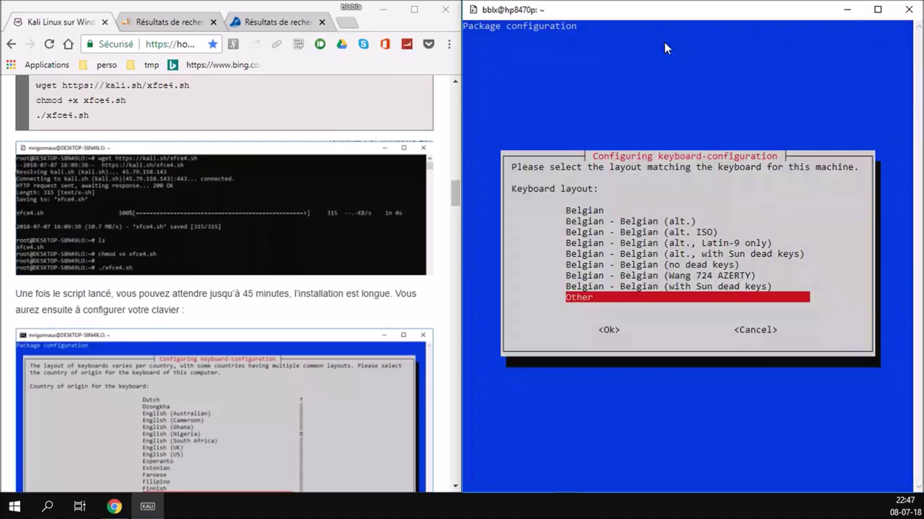
- Choose the plain Belgian keyboard layout to finish the keyboard configuration
key("Up")
key("Up")
key("Up")
key("Up")
key("Up")
key("Up")
key("Up")
key("Up")
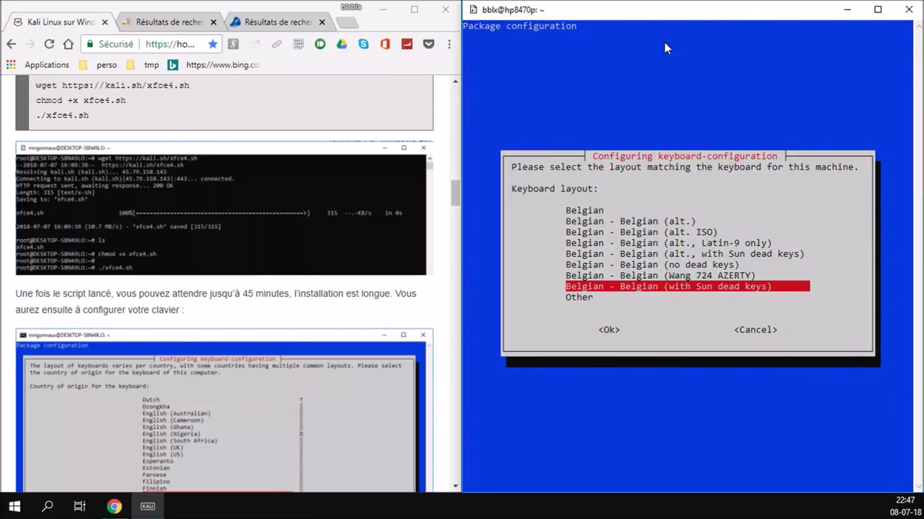
key("Return")
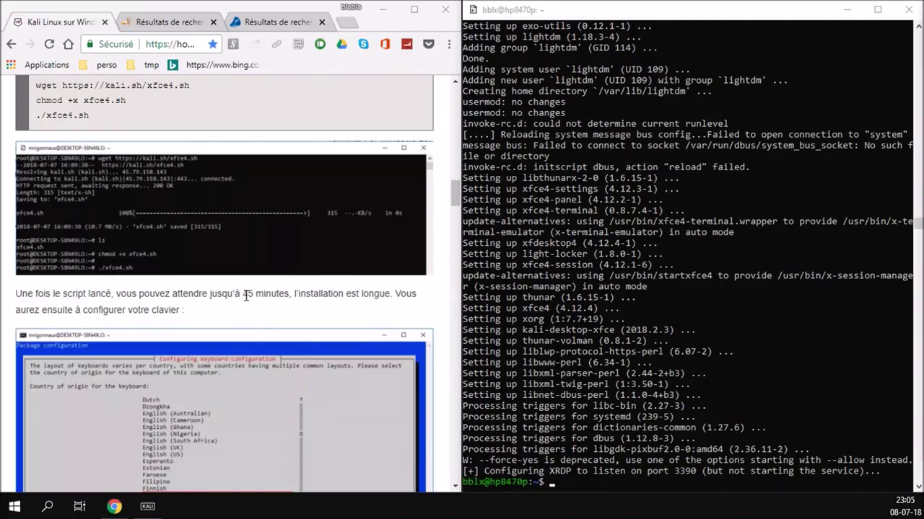
- Copy service xrdp start from the article and try to run it in the Kali terminal as the regular user
scroll(246, 295, "down", 5)
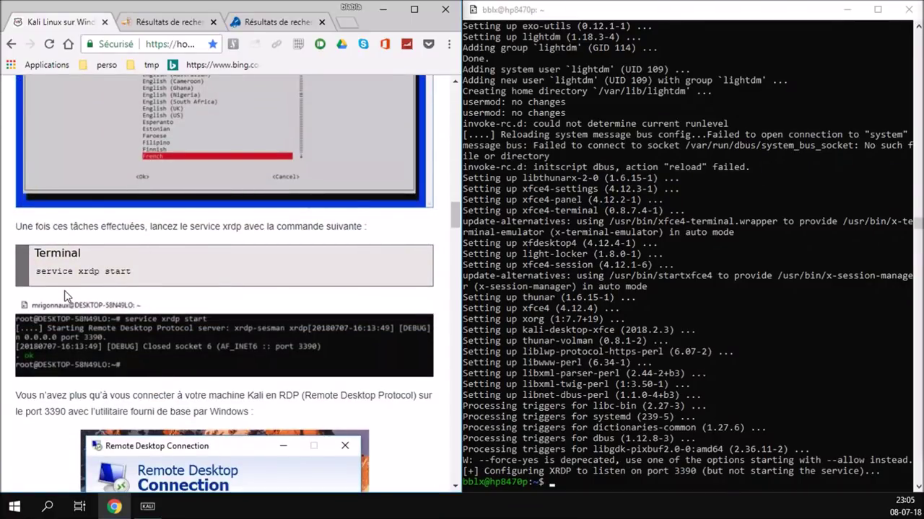
left_click_drag(35, 271, 131, 272)
right_click(117, 274)
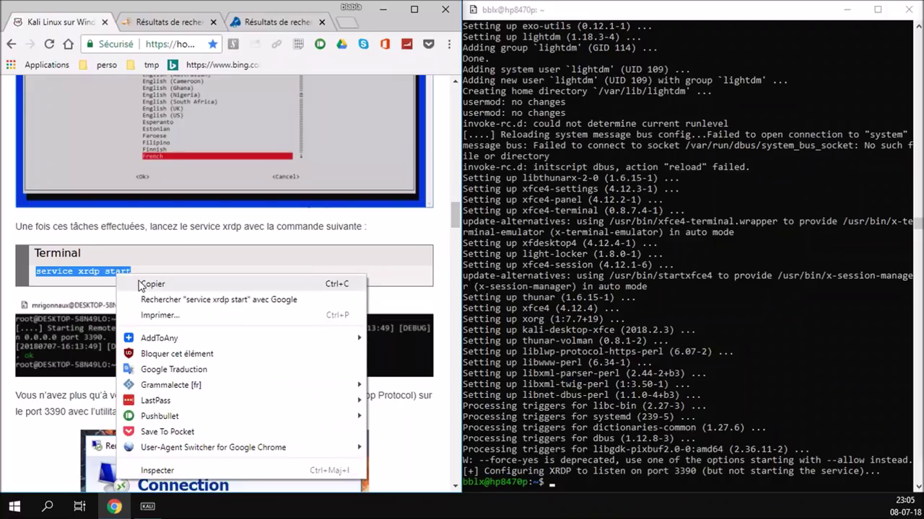
left_click(151, 285)
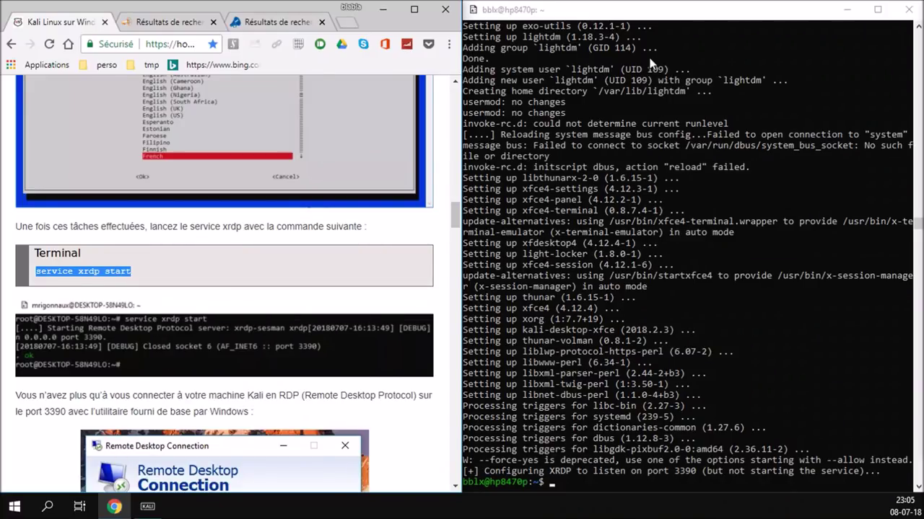
left_click(677, 16)
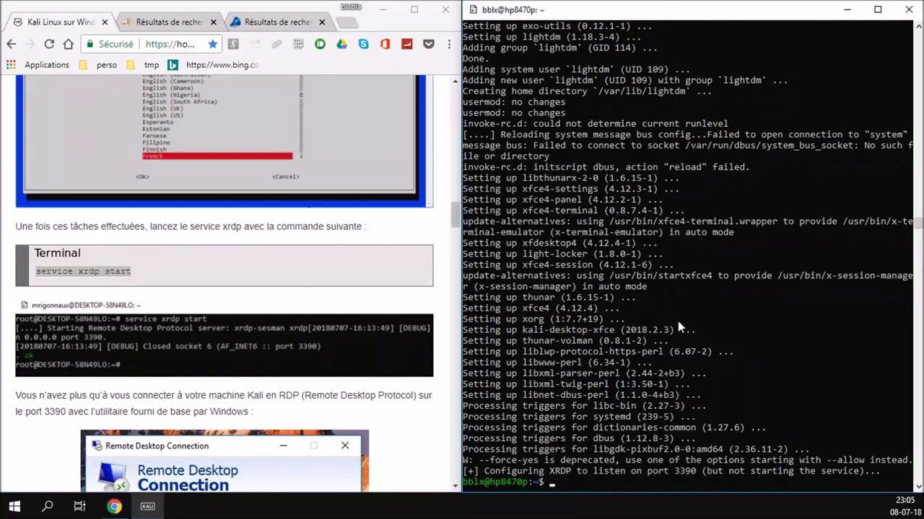
right_click(686, 487)
key("Return")
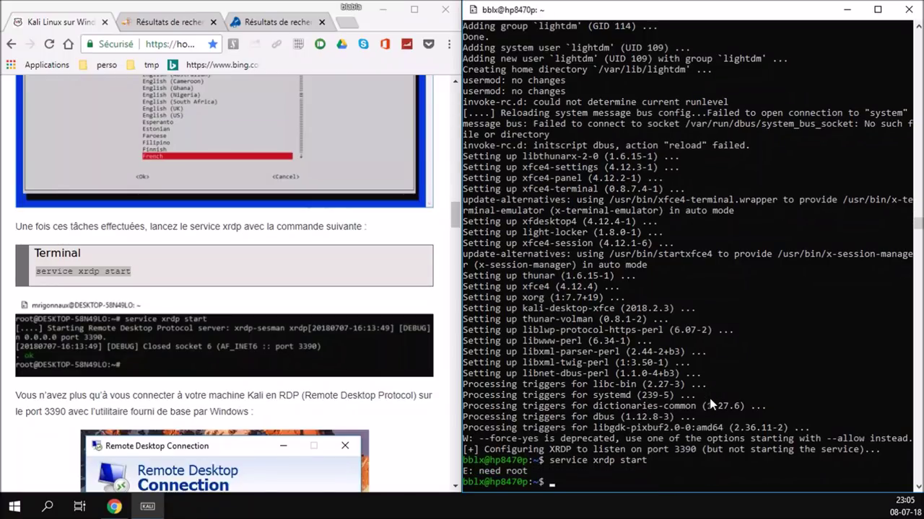
- Start the xrdp service with root rights using sudo service xrdp start and enter the account's sudo password
type("sudo")
right_click(710, 398)
key("Return")
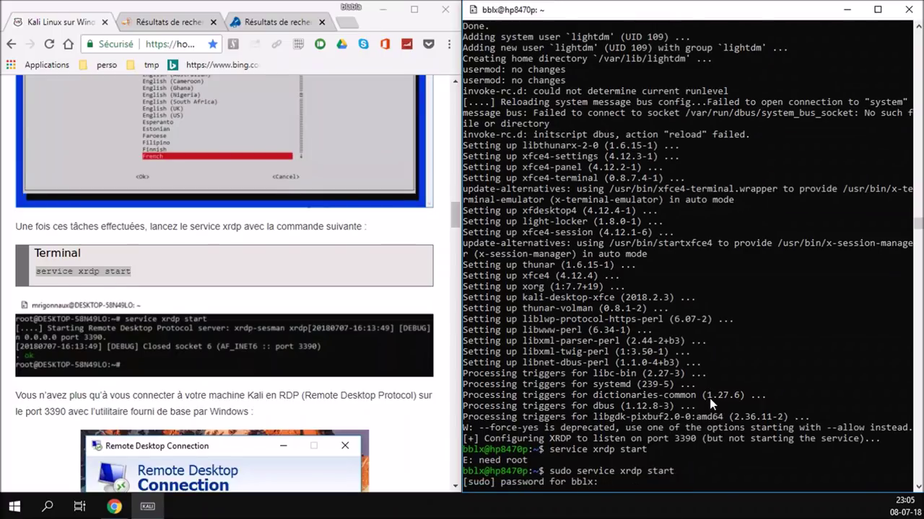
key("Return")
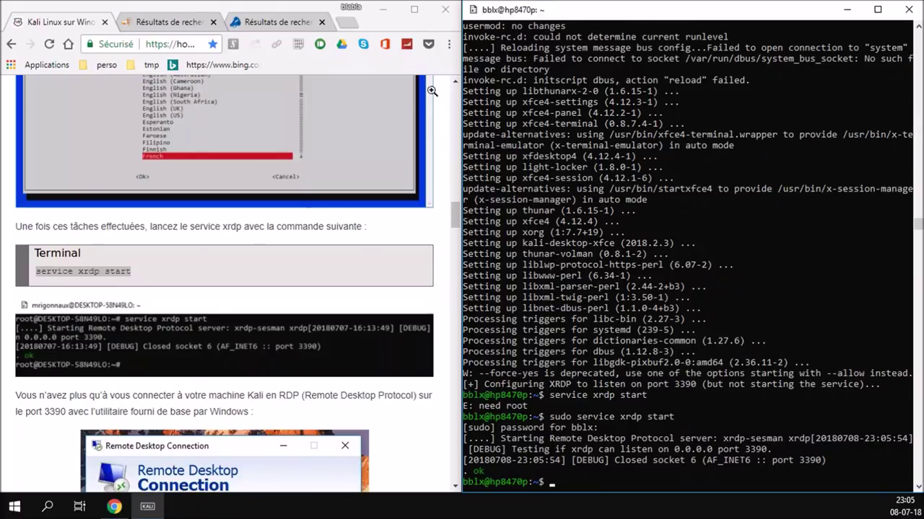
- Search Windows for remo, open Connexion Bureau à distance and move its window closer to the article
left_click(48, 507)
type("re")
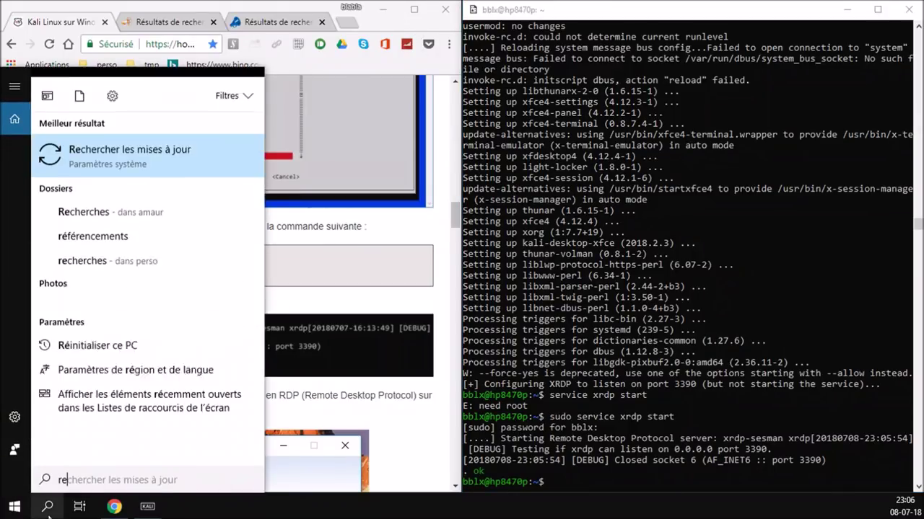
type("mo")
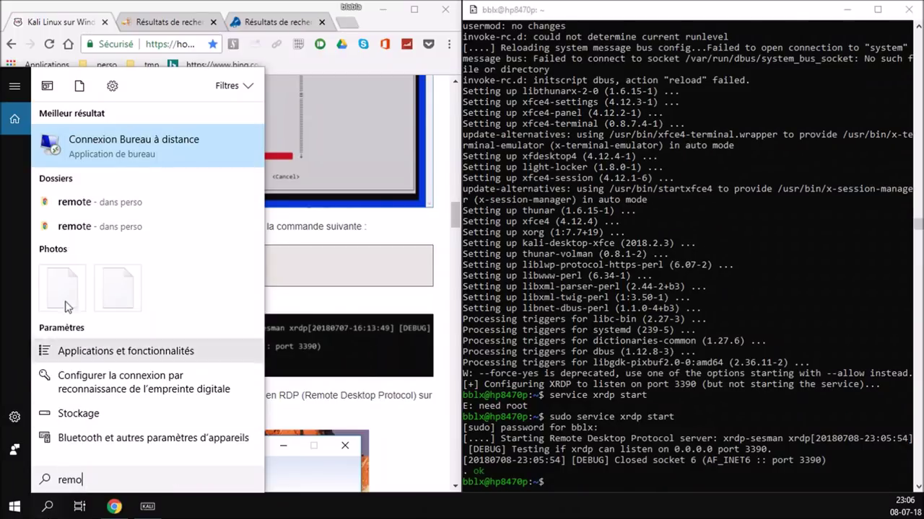
left_click(109, 148)
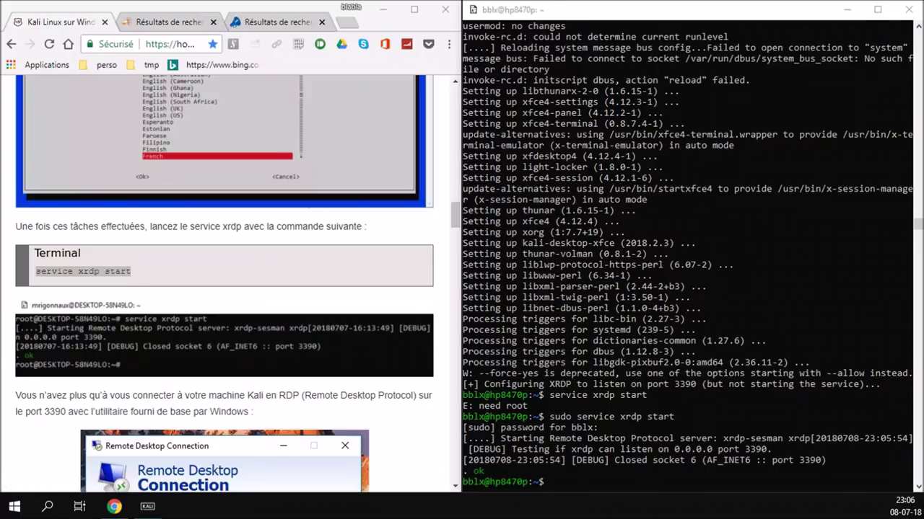
left_click_drag(604, 211, 476, 143)
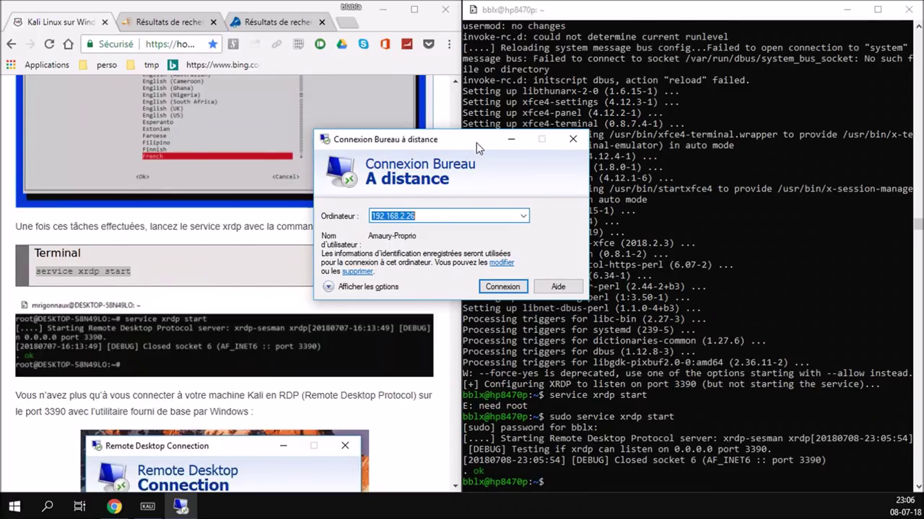
- Connect to 127.0.0.1:3390 and accept the unverified remote computer, with no further prompts for it
type("127")
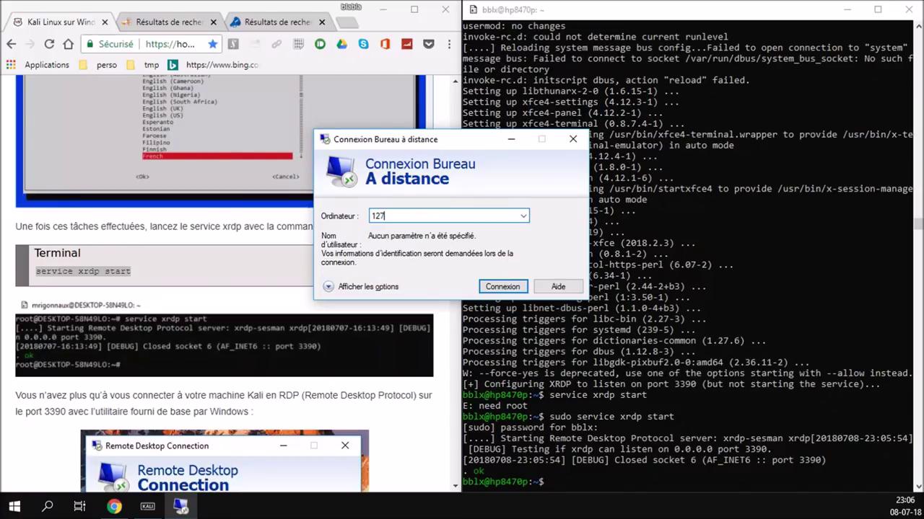
type(".0.0.1")
type(".")
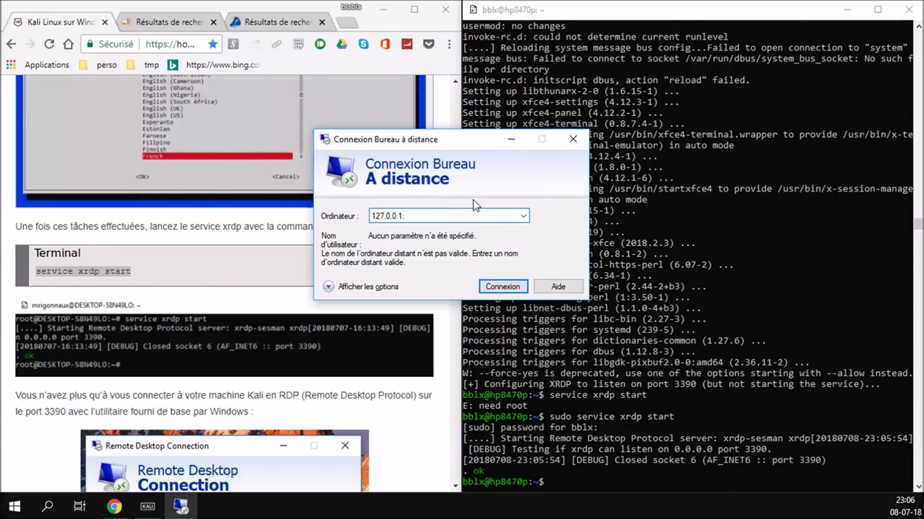
type(":3390")
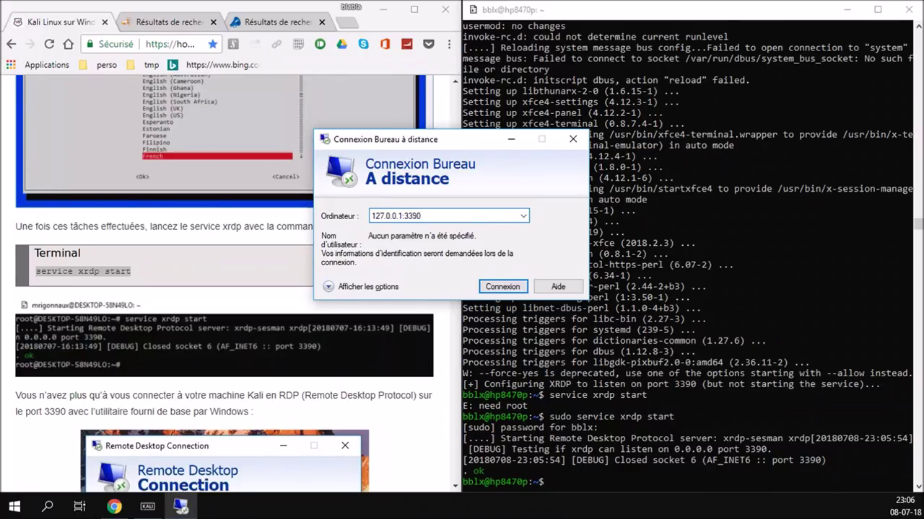
left_click(509, 286)
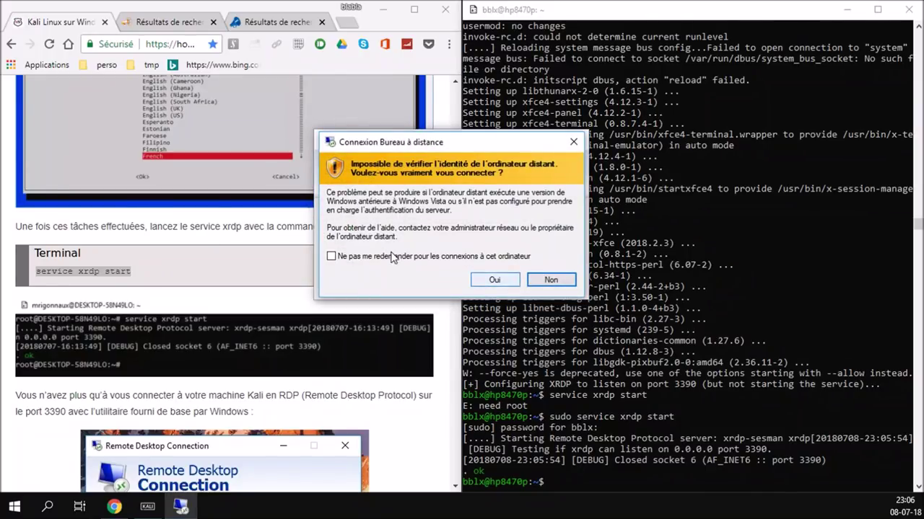
left_click(394, 257)
left_click(500, 282)
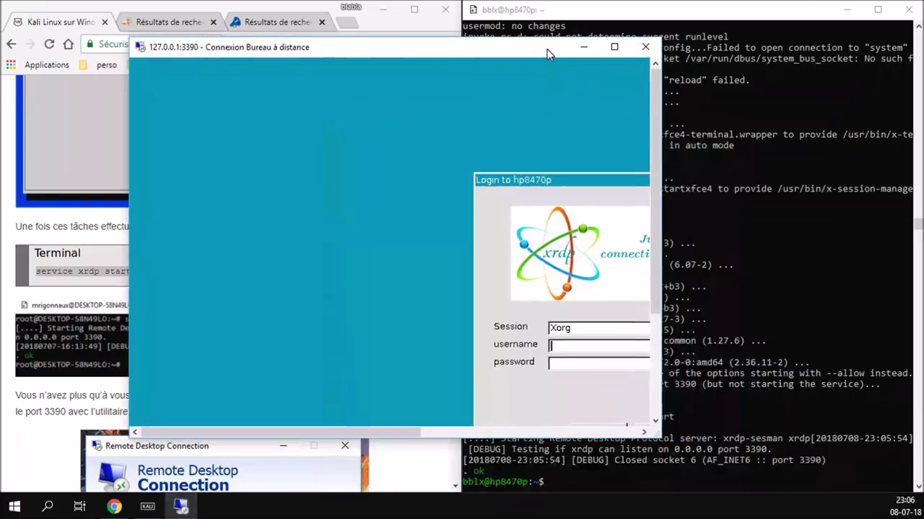
- Maximize the remote session and log in to xrdp with session type Xorg and the account's username and password
left_click(606, 46)
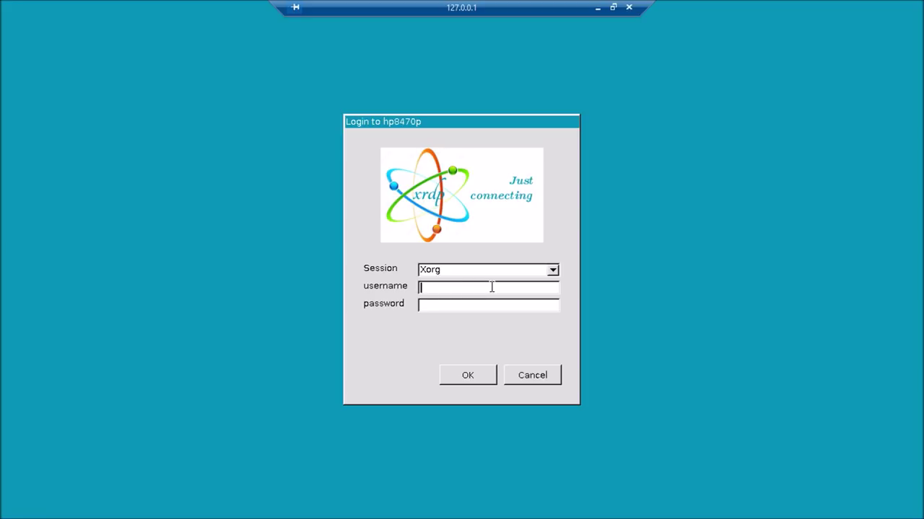
left_click(553, 271)
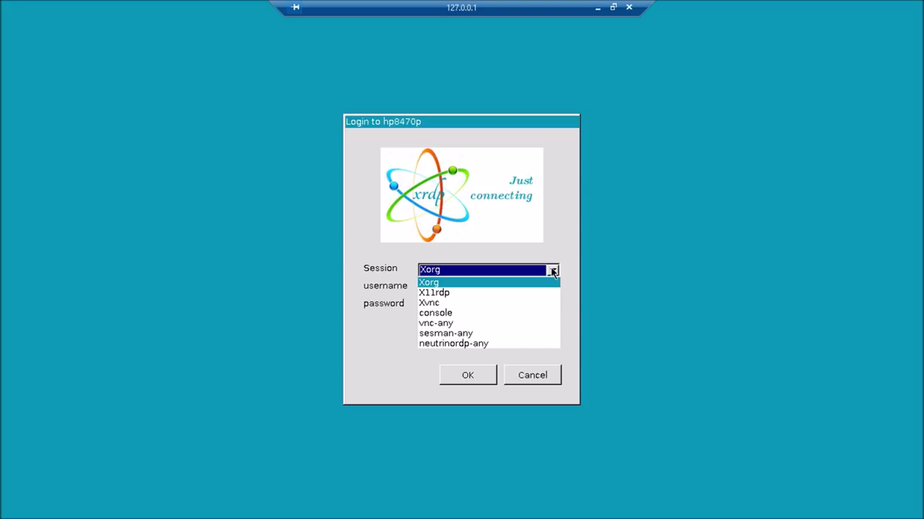
left_click(552, 270)
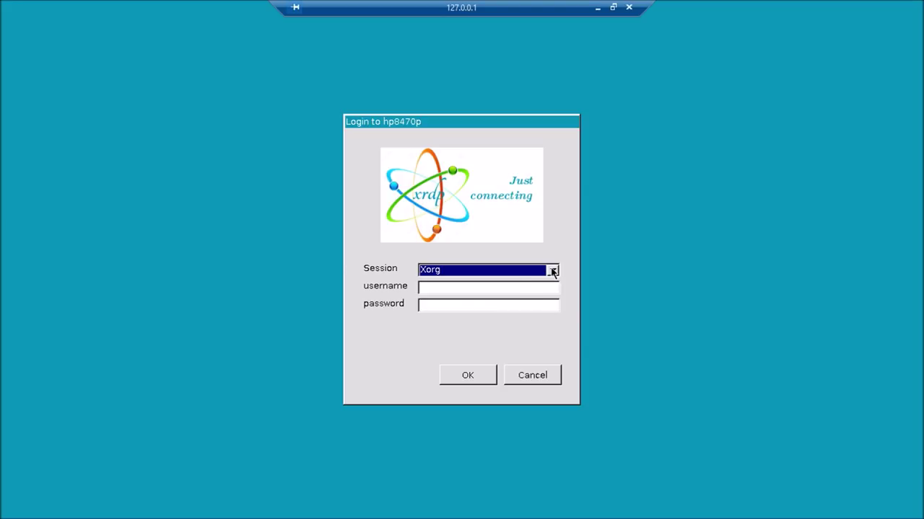
left_click(511, 287)
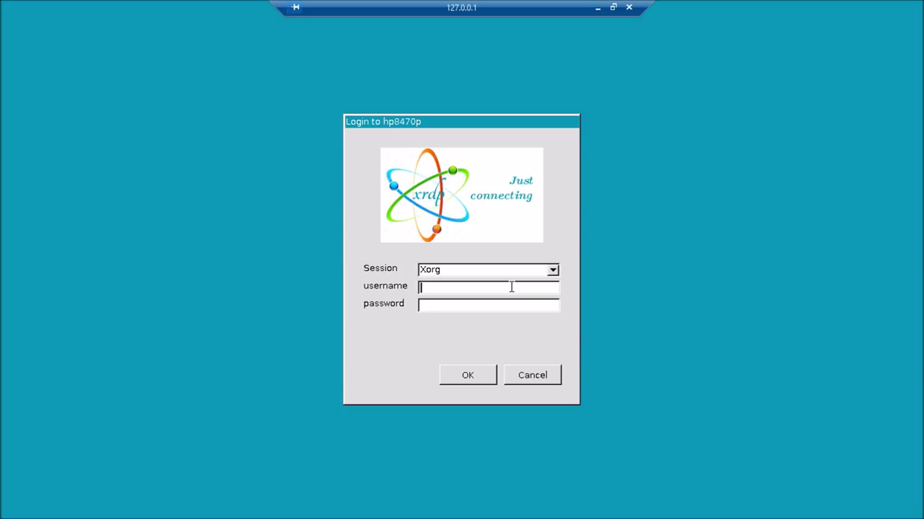
type("bblx")
key("Tab")
type("*******")
left_click(465, 379)
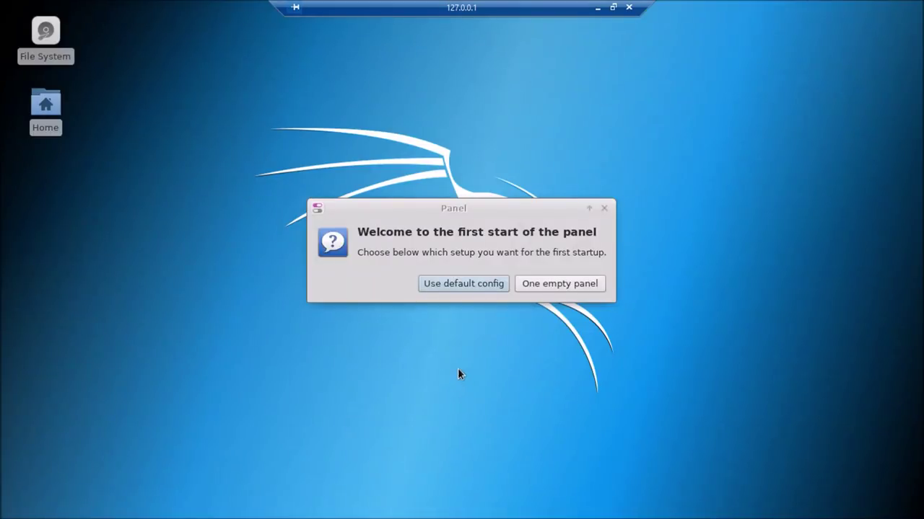
- Set up the XFCE panel with the default config and open Terminal Emulator on the Kali desktop
left_click(456, 286)
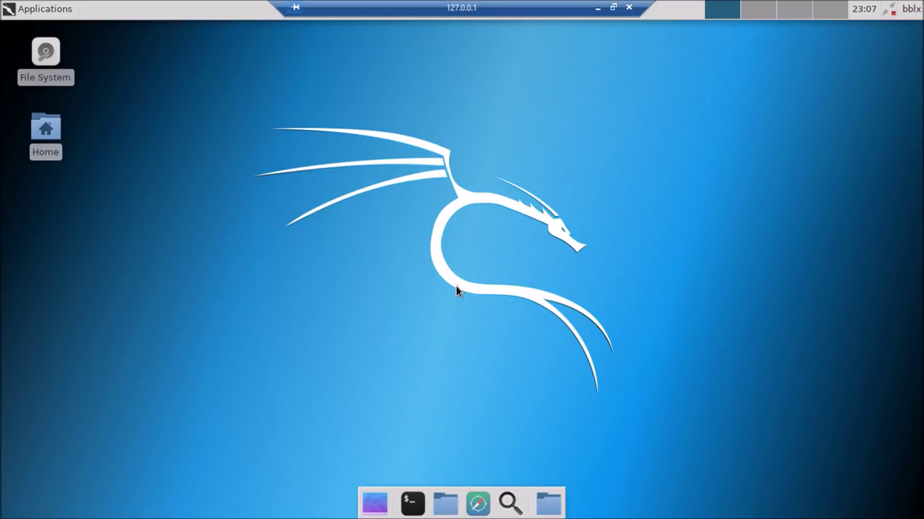
left_click(61, 9)
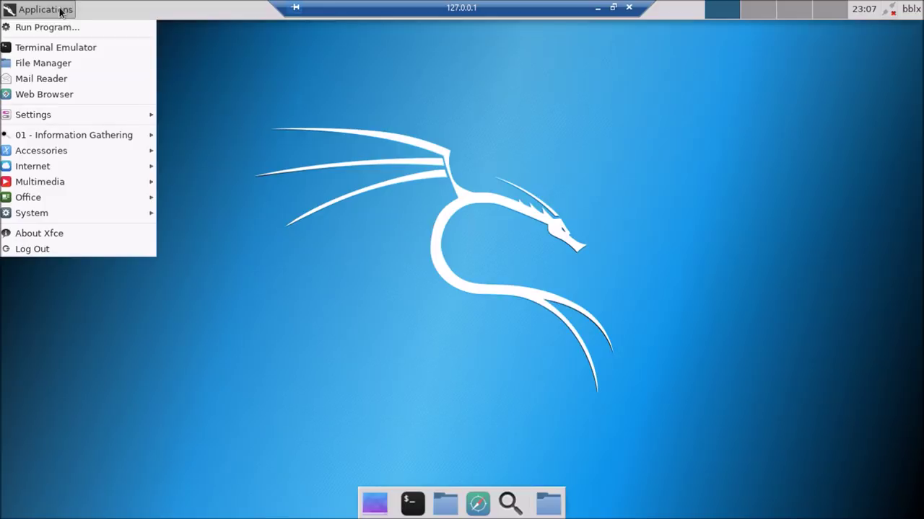
left_click(90, 51)
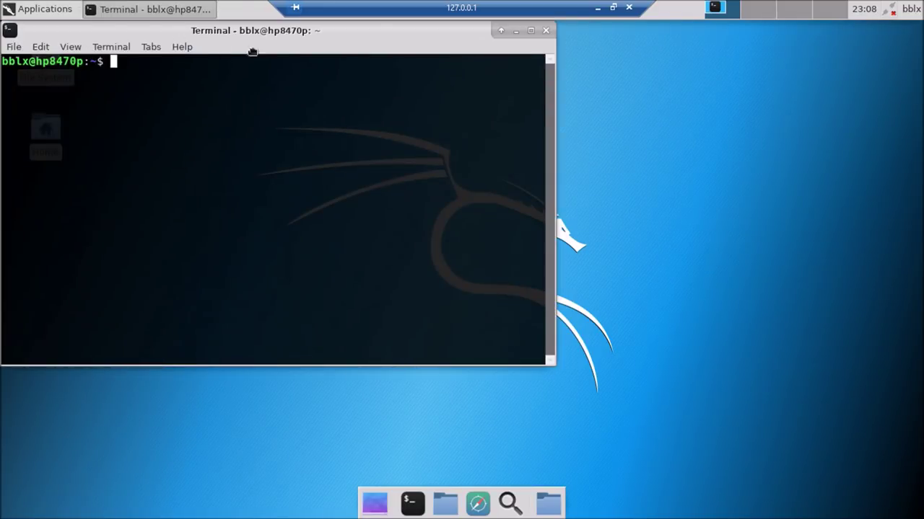
- Open the File Manager on the home folder, and open the web browser from the Kali desktop
left_click(68, 16)
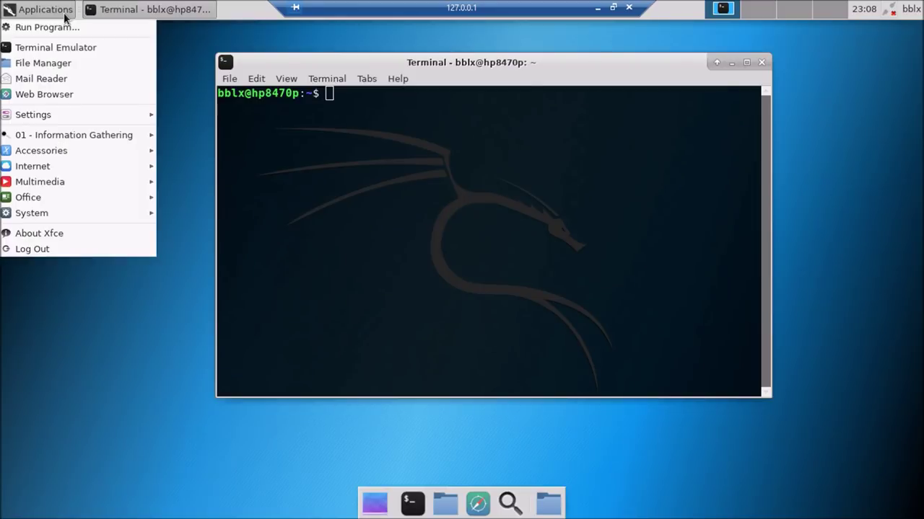
left_click(78, 63)
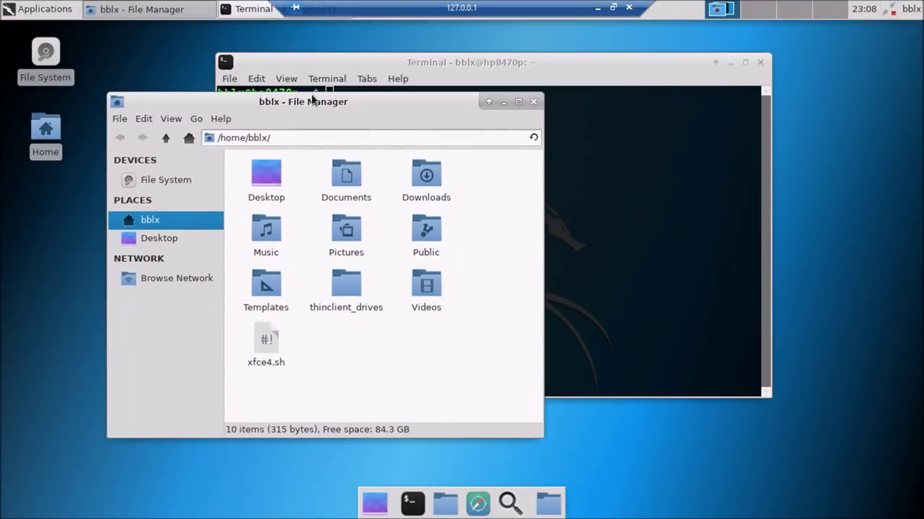
left_click(45, 10)
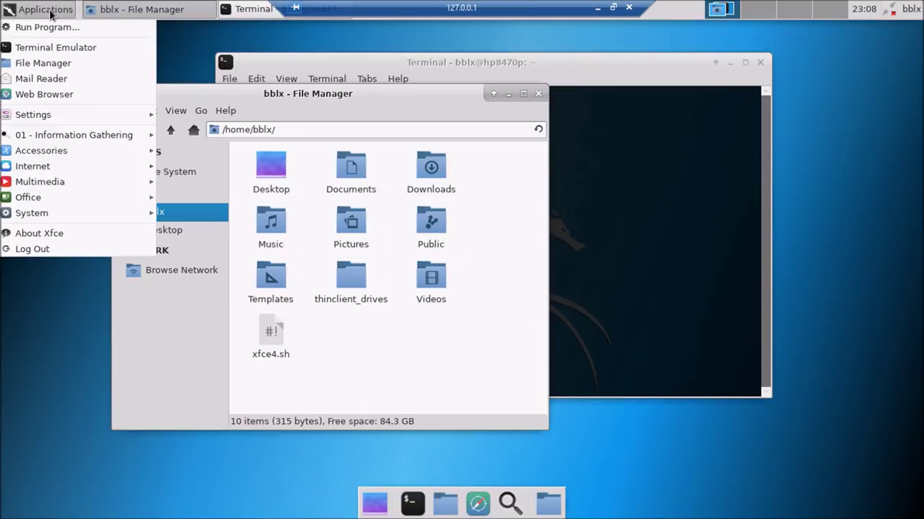
left_click(93, 96)
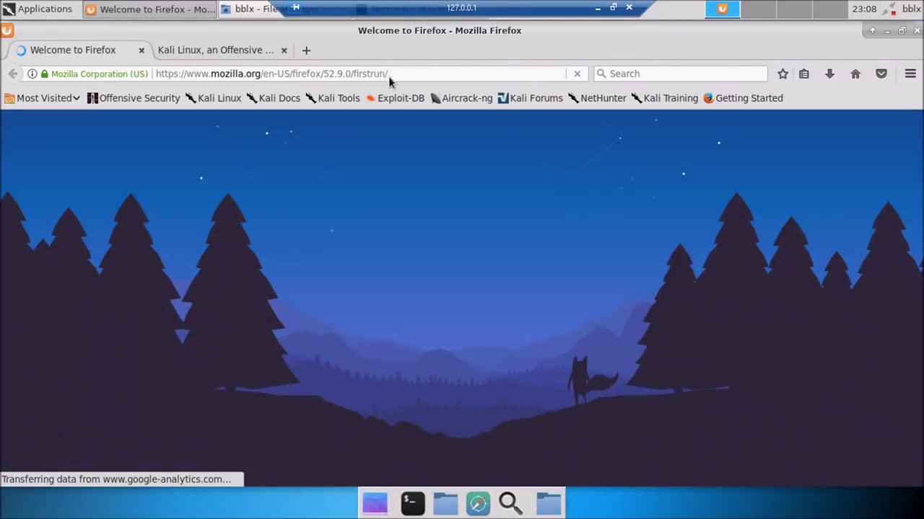
left_click(412, 73)
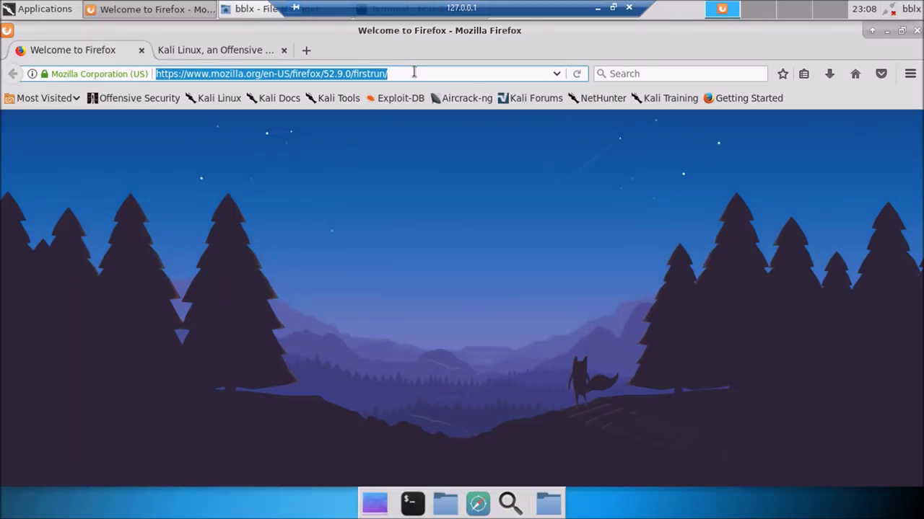
type("blqblqlinux<zordpress<co;")
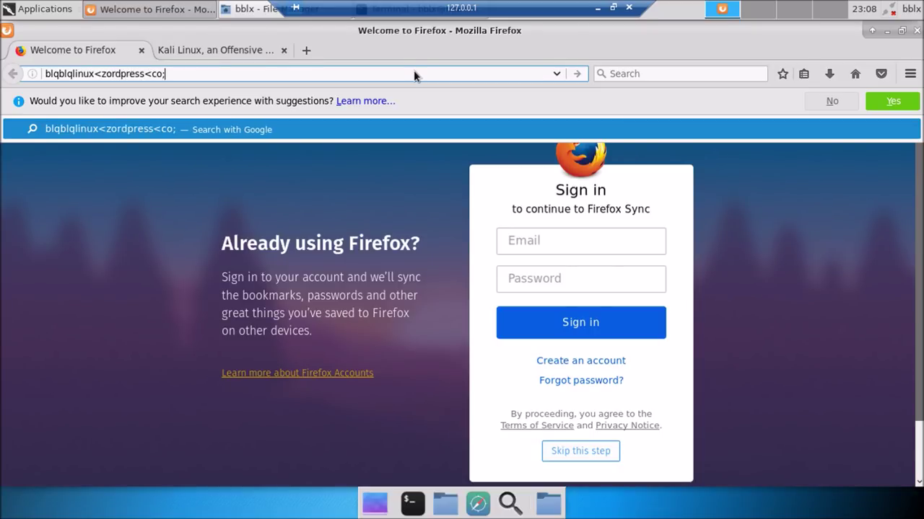
key("Left")
key("Left")
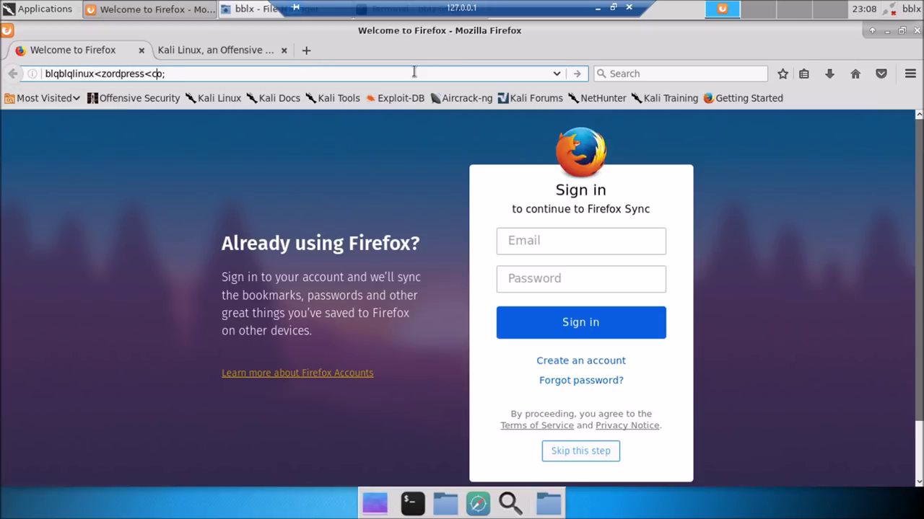
key("BackSpace")
key("BackSpace")
key("BackSpace")
key("BackSpace")
key("BackSpace")
key("BackSpace")
key("BackSpace")
key("BackSpace")
key("BackSpace")
key("BackSpace")
key("BackSpace")
key("BackSpace")
key("BackSpace")
key("BackSpace")
key("BackSpace")
key("BackSpace")
key("BackSpace")
key("BackSpace")
key("BackSpace")
key("BackSpace")
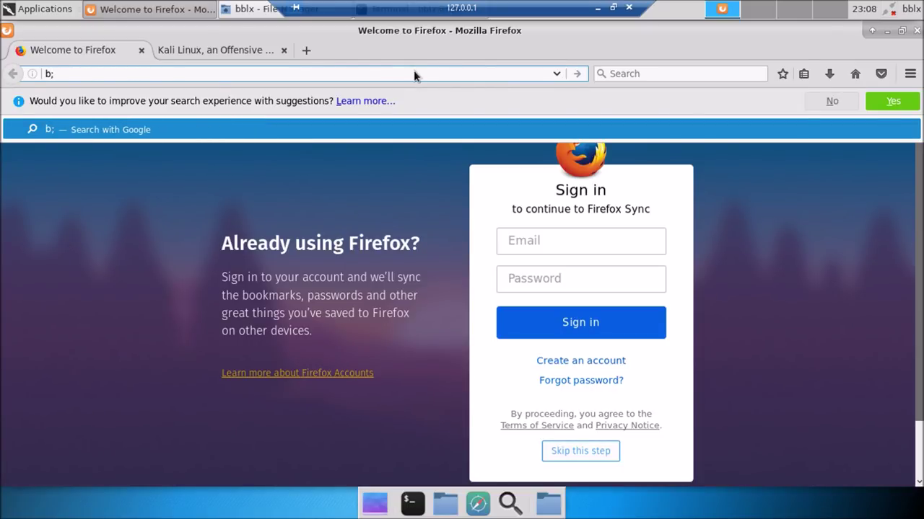
key("BackSpace")
- Load google.be in the current Firefox tab
type("google")
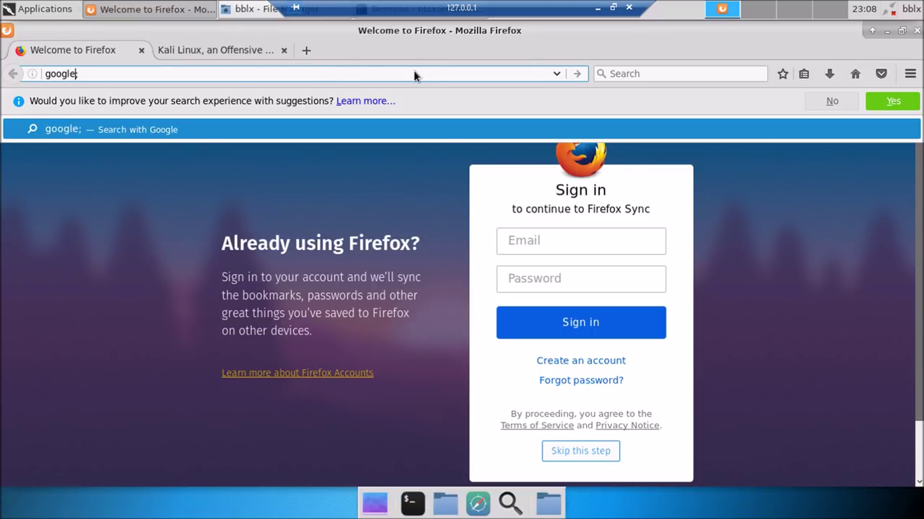
type(".")
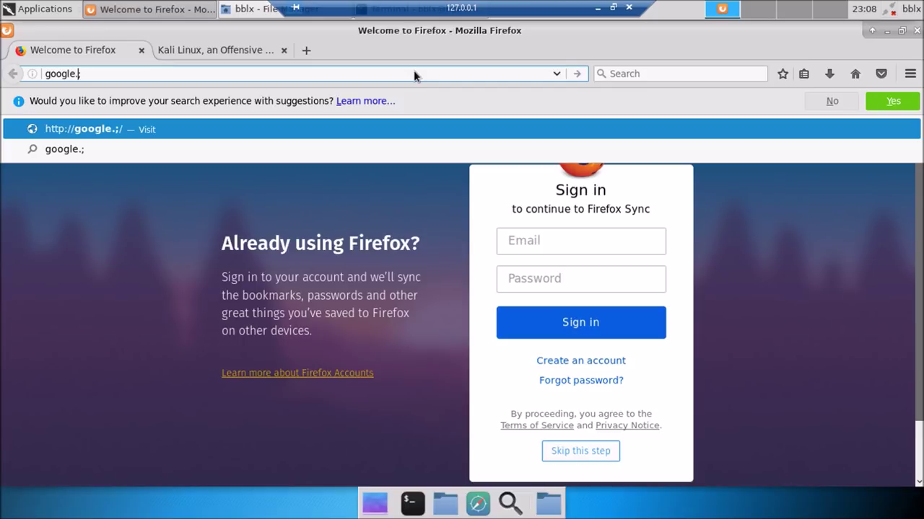
type("be")
key("Delete")
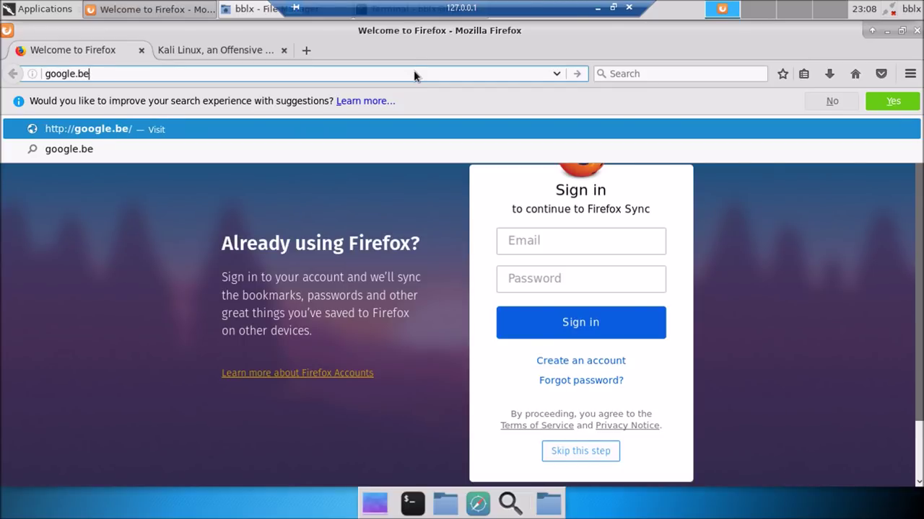
key("Return")
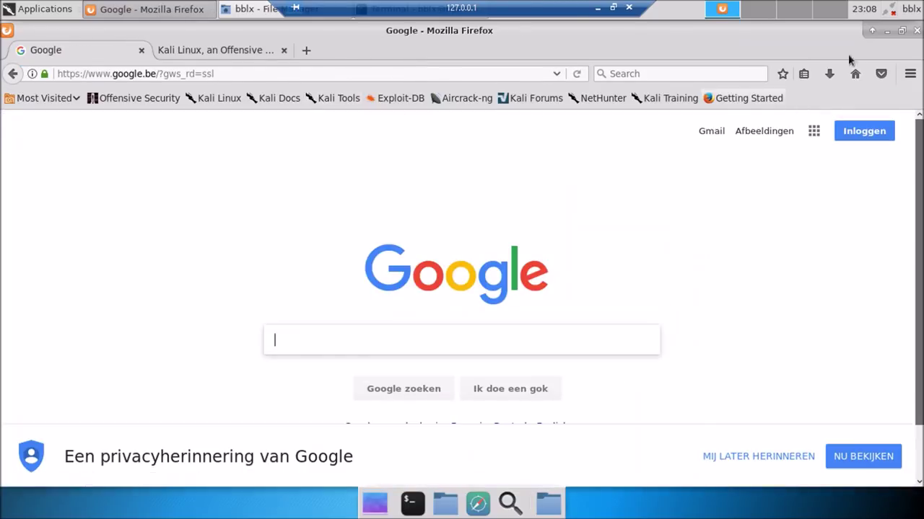
- Restore the Firefox window to a smaller size, move it away from the desktop icons, and open the XFCE Settings manager
left_click(901, 30)
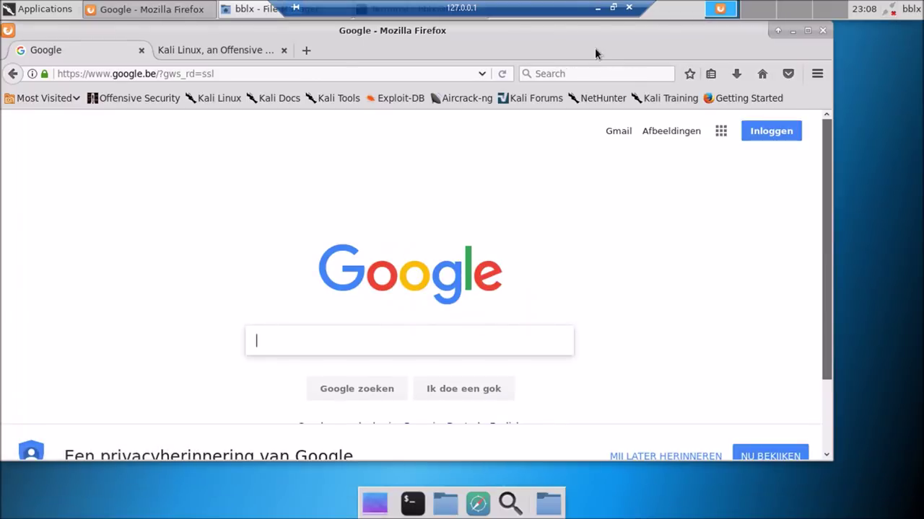
left_click_drag(595, 51, 697, 66)
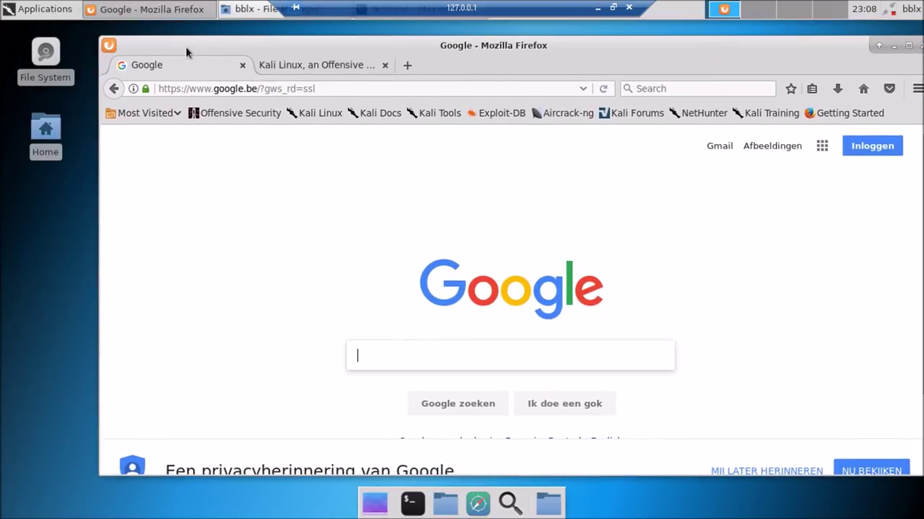
left_click(54, 9)
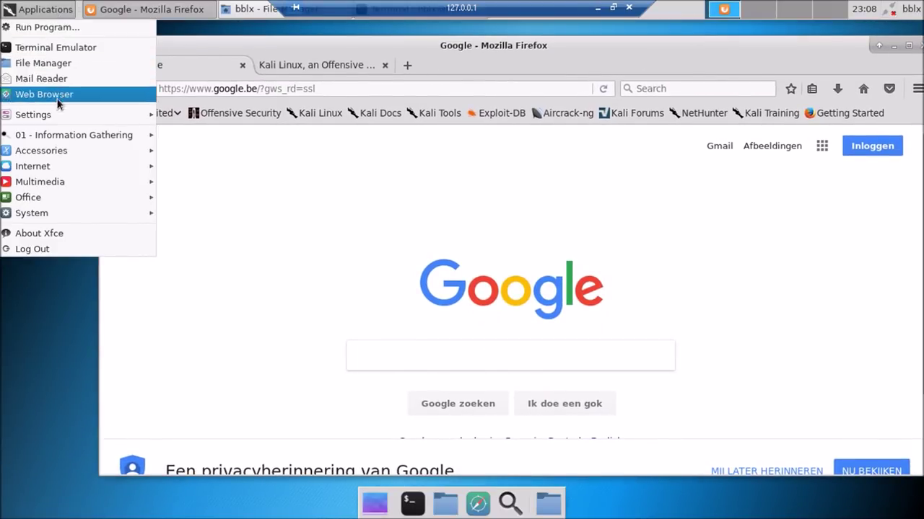
mouse_move(61, 117)
left_click(194, 117)
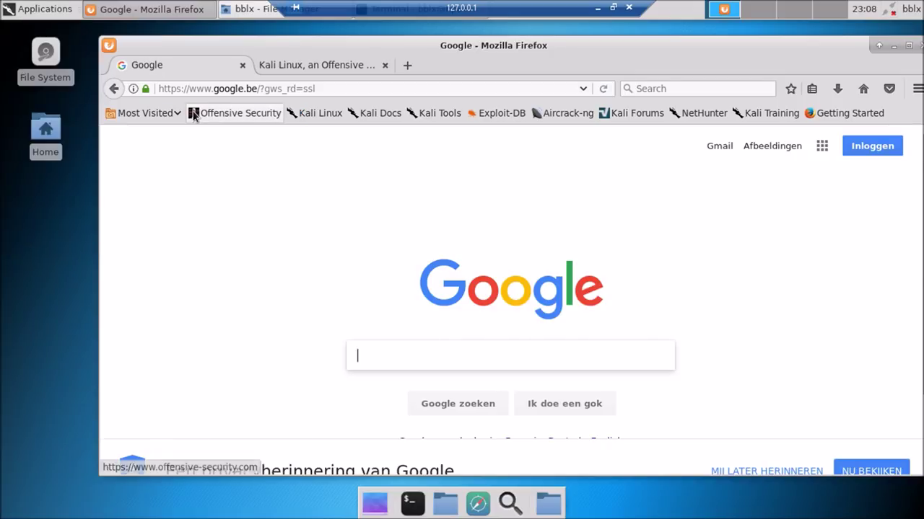
- Close Firefox with both its tabs, turning off the warning about closing multiple tabs
left_click(918, 48)
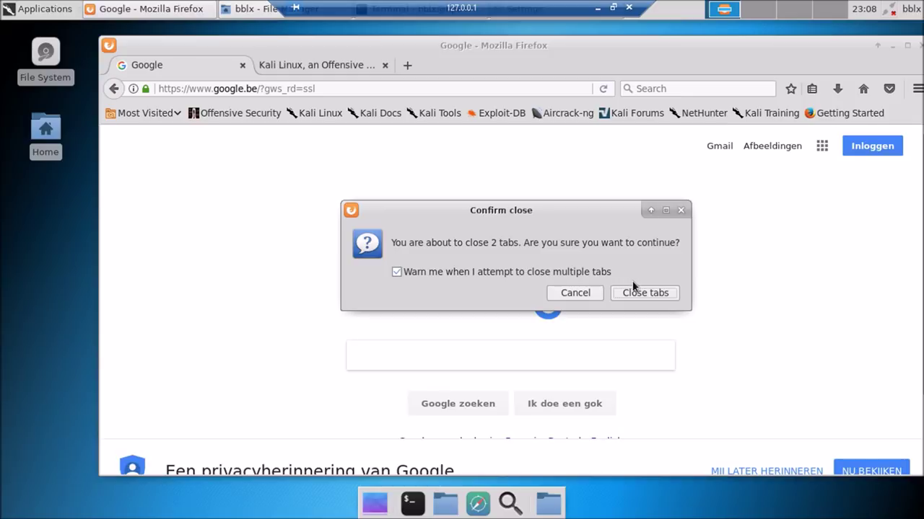
left_click(536, 273)
left_click(635, 293)
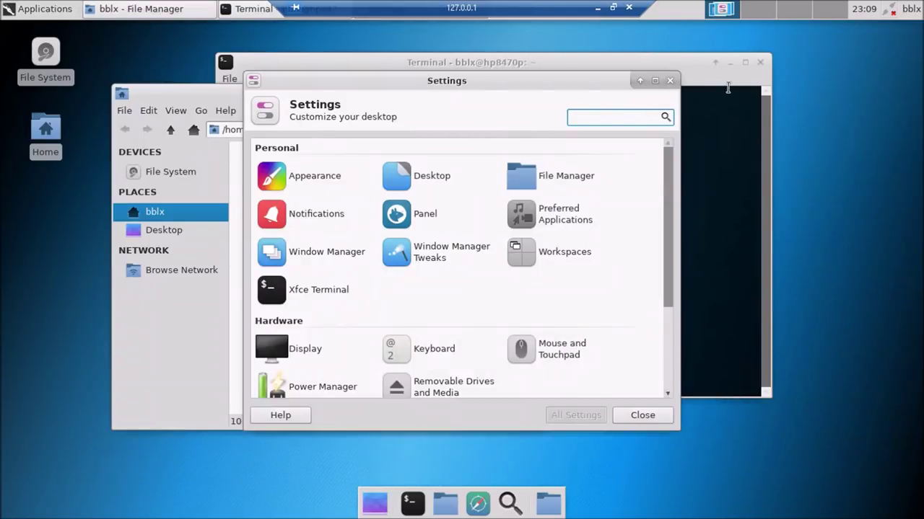
- Close the File Manager window and open the Appearance settings
left_click(161, 97)
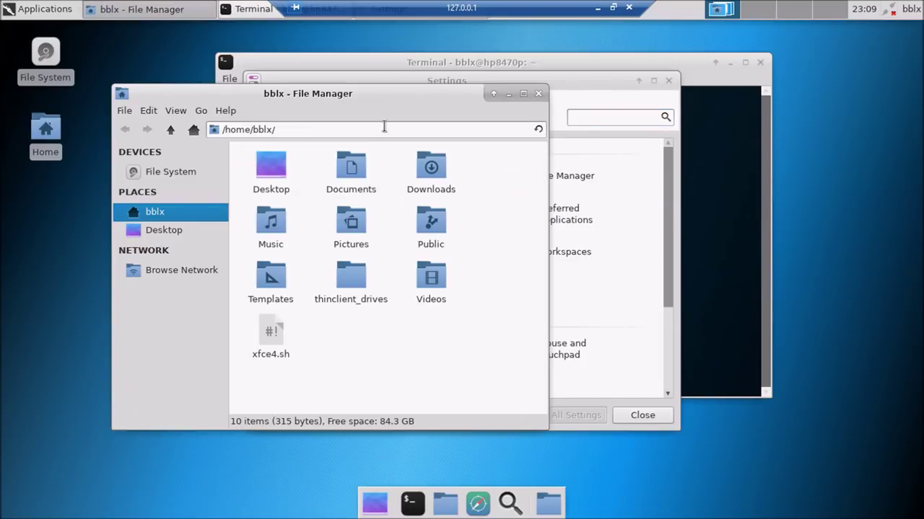
left_click(537, 93)
left_click_drag(474, 86, 468, 100)
left_click(310, 191)
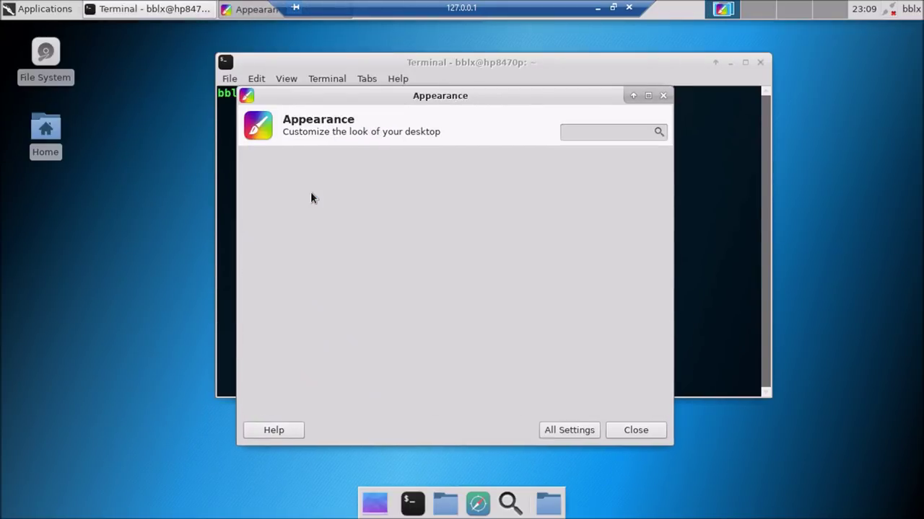
- Look through the Appearance styles and the complete list of XFCE settings, closing Settings when done
scroll(460, 240, "down", 5)
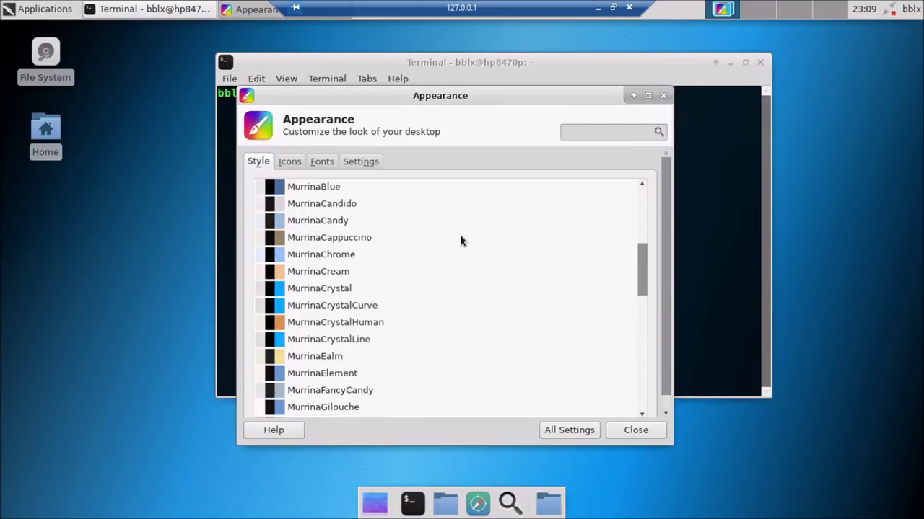
scroll(455, 228, "up", 5)
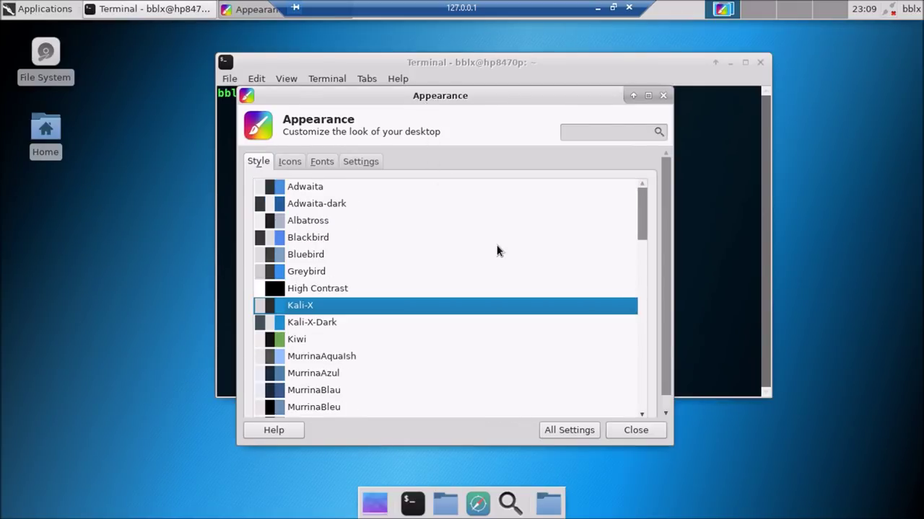
left_click_drag(494, 92, 540, 57)
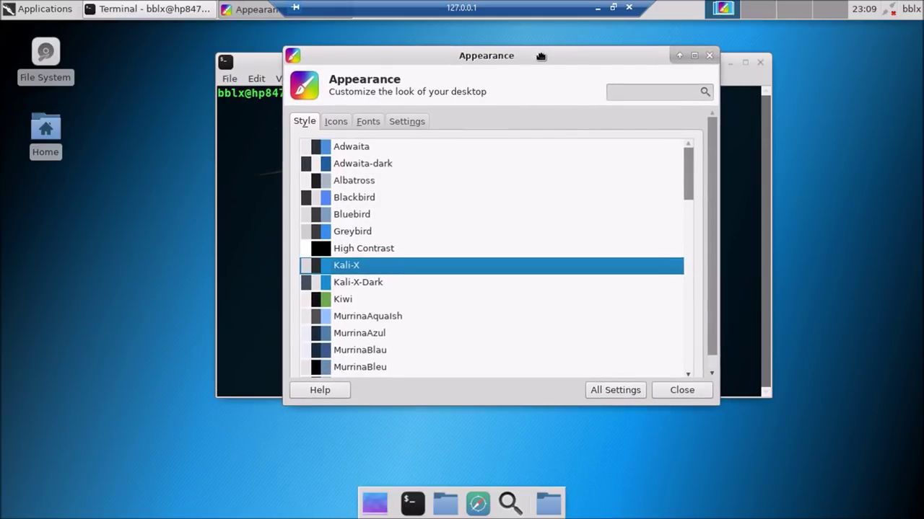
left_click_drag(541, 57, 715, 56)
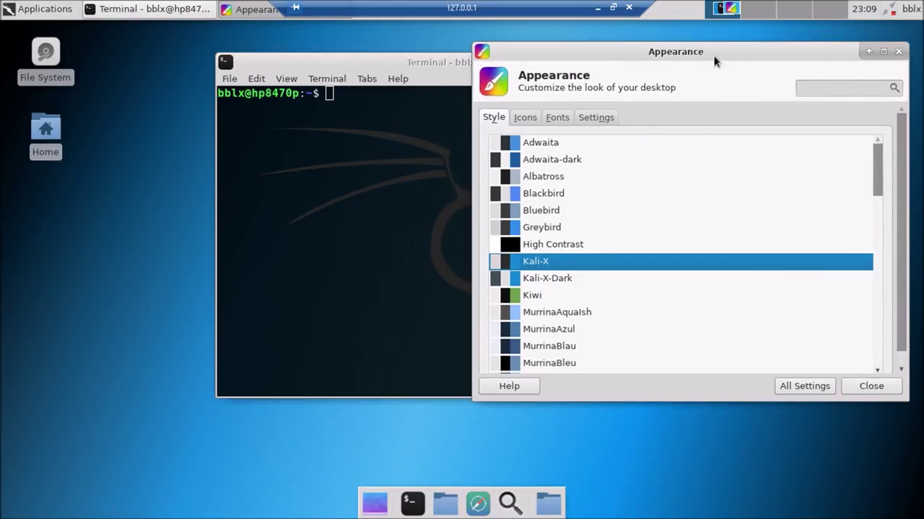
left_click(805, 390)
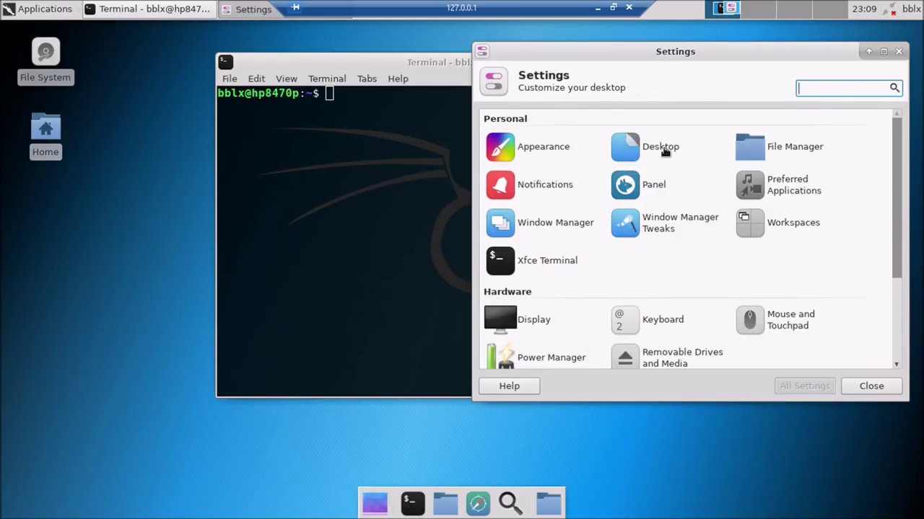
scroll(672, 218, "down", 3)
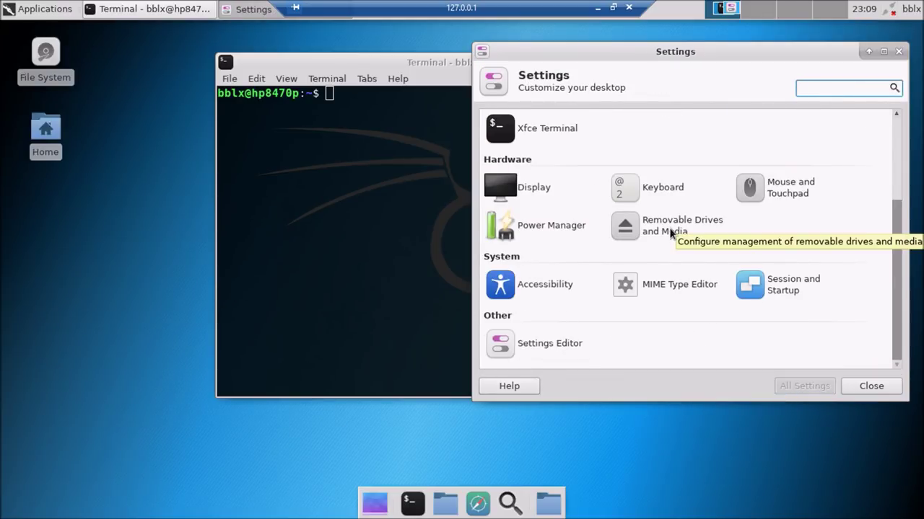
left_click(871, 386)
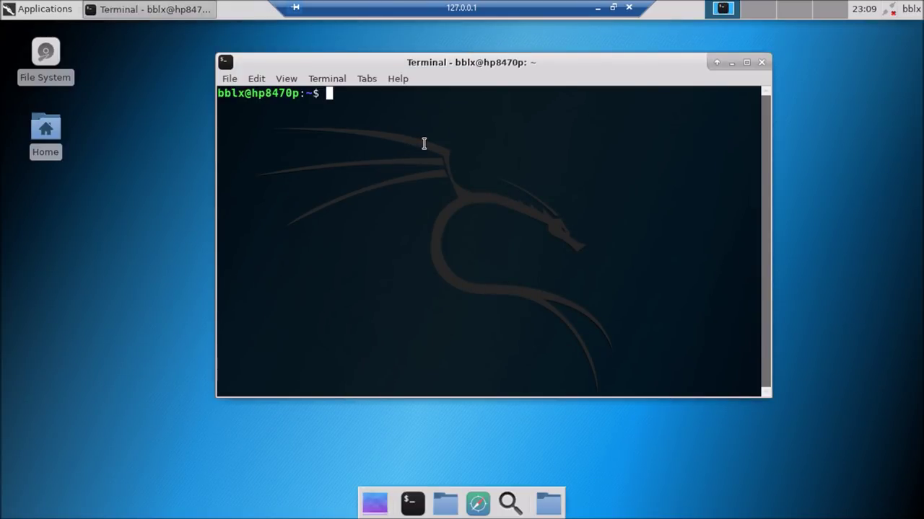
- Try to run htop in the Kali terminal, and close the terminal window
type("htop")
key("Return")
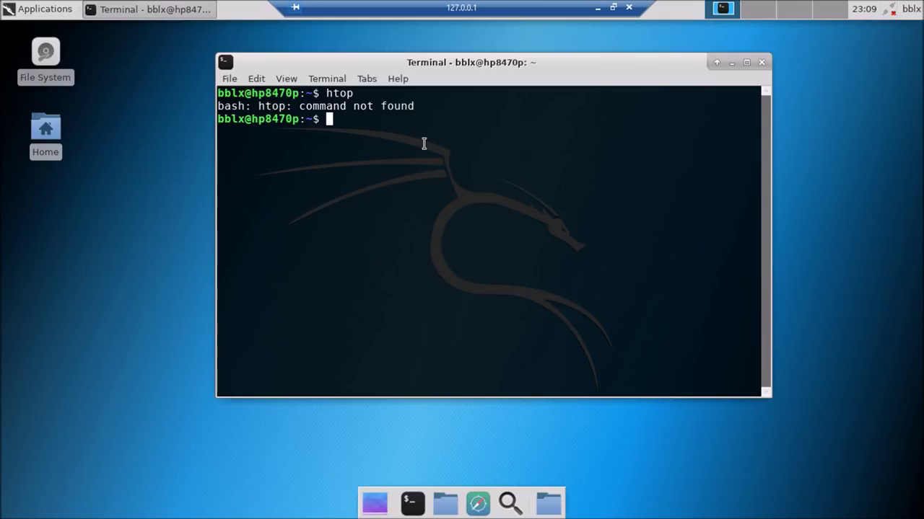
left_click(761, 62)
- Examine the installed application categories and view the About Xfce information, closing its window when done
left_click(66, 11)
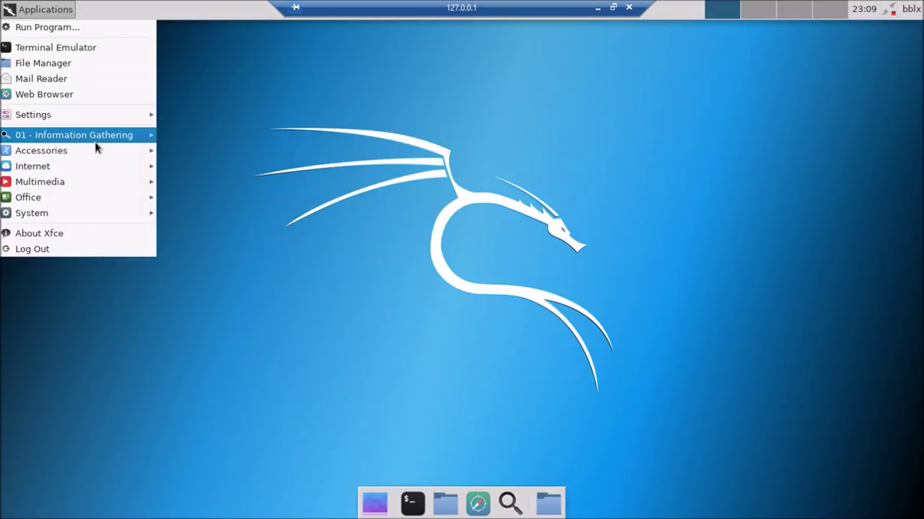
mouse_move(94, 141)
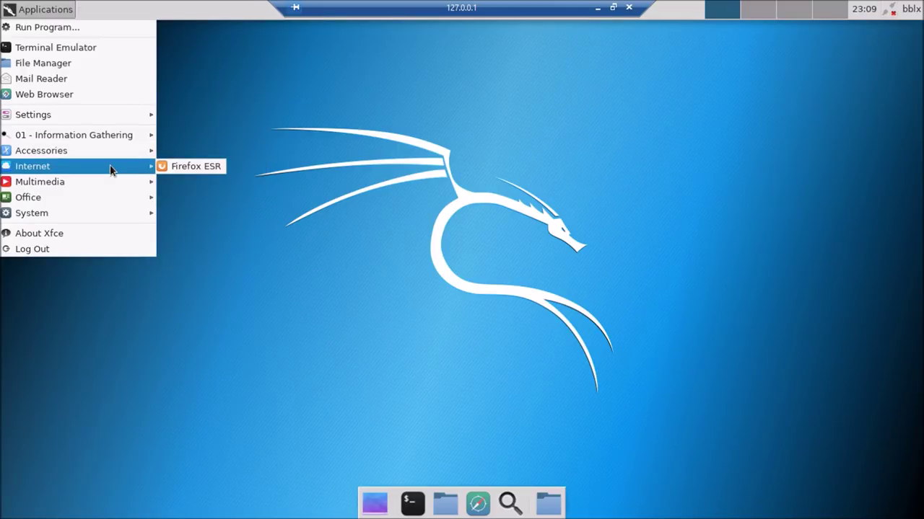
mouse_move(117, 185)
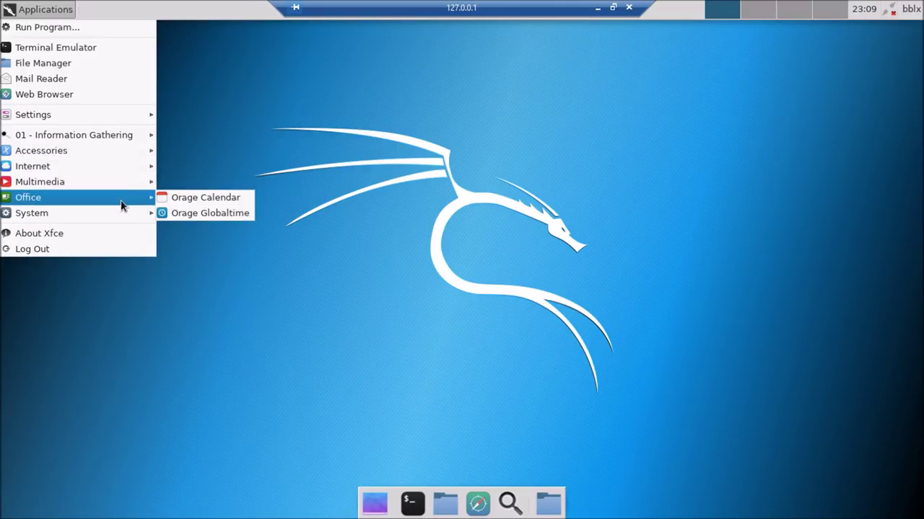
mouse_move(126, 222)
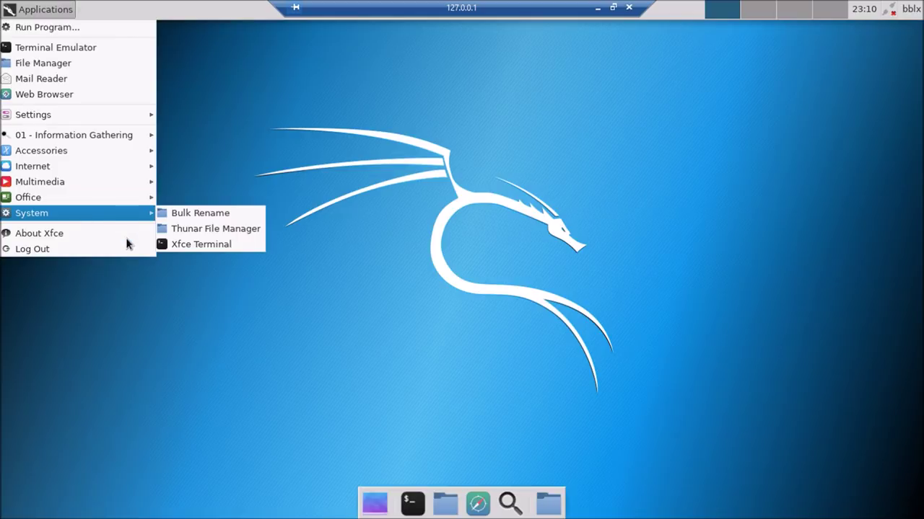
mouse_move(130, 116)
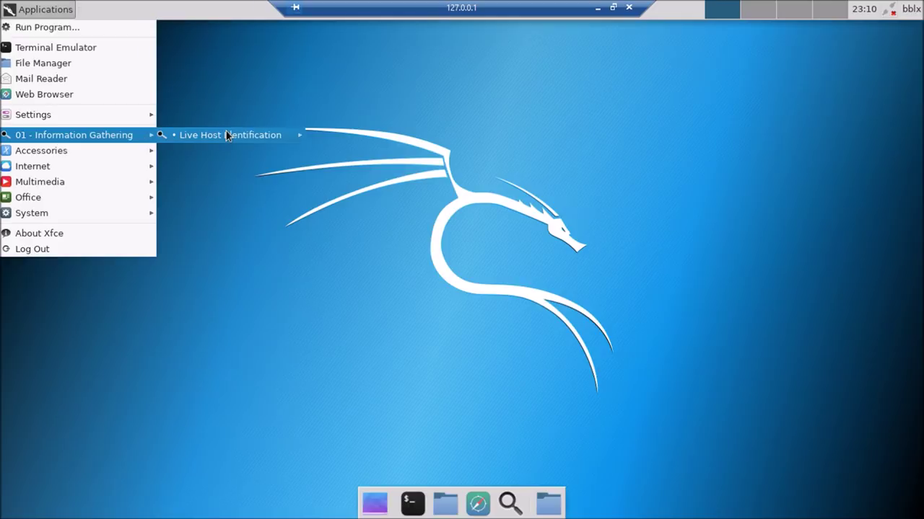
mouse_move(227, 136)
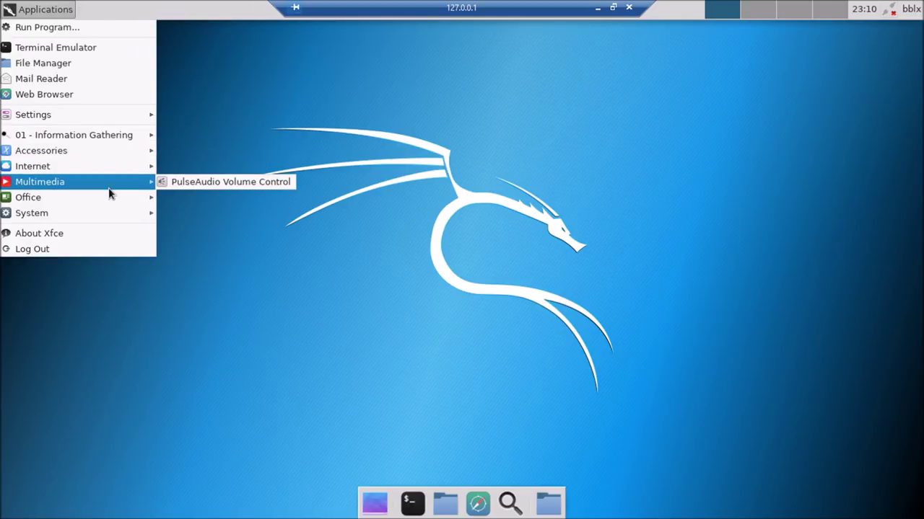
left_click(114, 230)
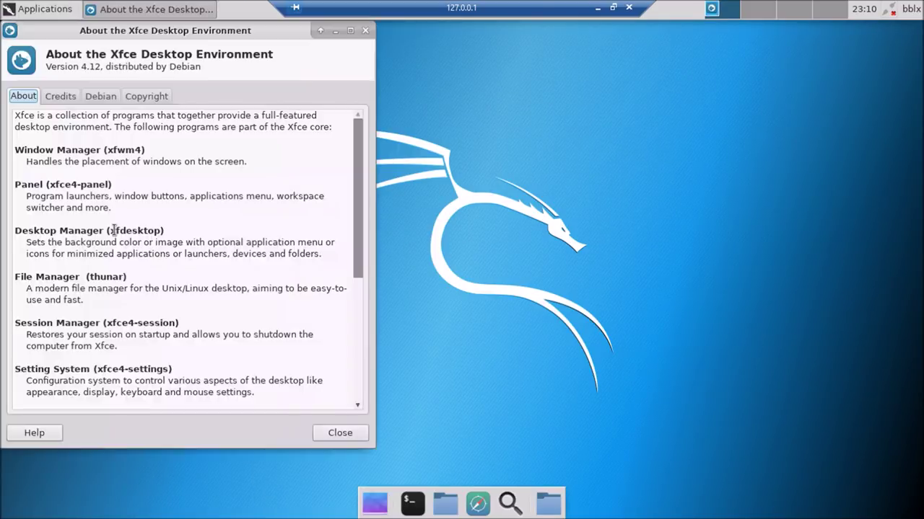
left_click(323, 433)
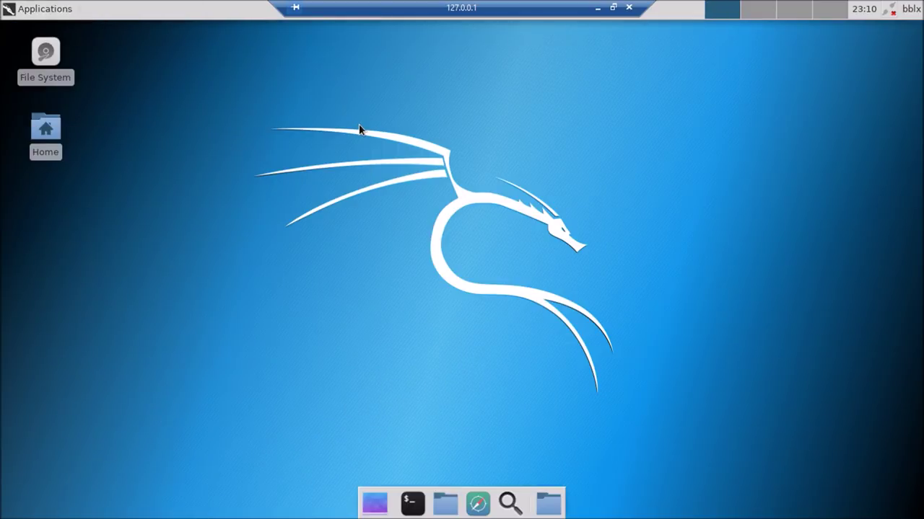
left_click_drag(202, 111, 731, 412)
left_click_drag(198, 104, 697, 447)
- Switch the remote session from full screen to a window and move it so the Kali console's output is less covered
left_click(613, 7)
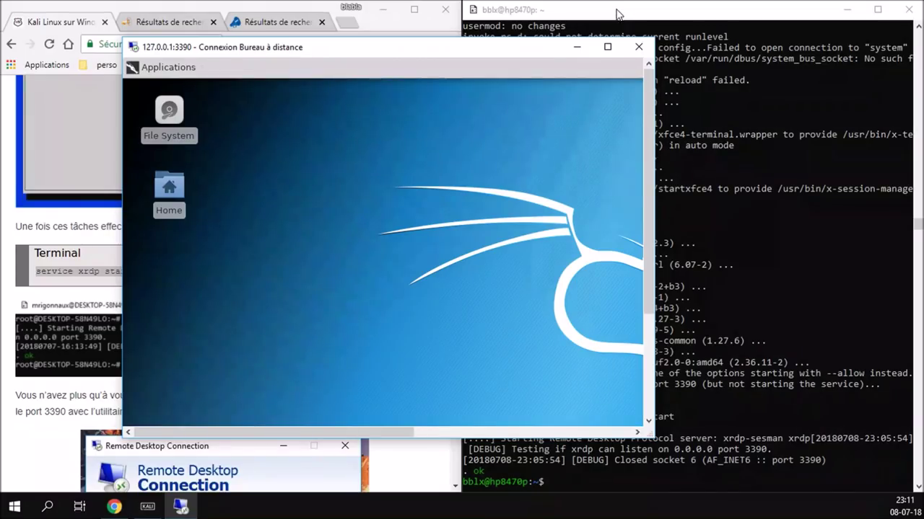
left_click_drag(538, 49, 434, 12)
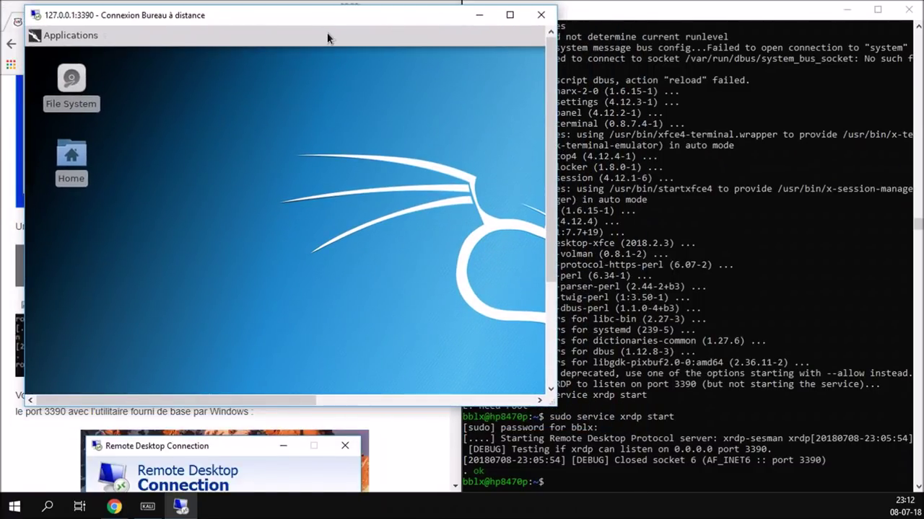
- List the home directory's contents with ls in the Kali console on Windows
left_click(666, 482)
left_click(649, 482)
type("ls")
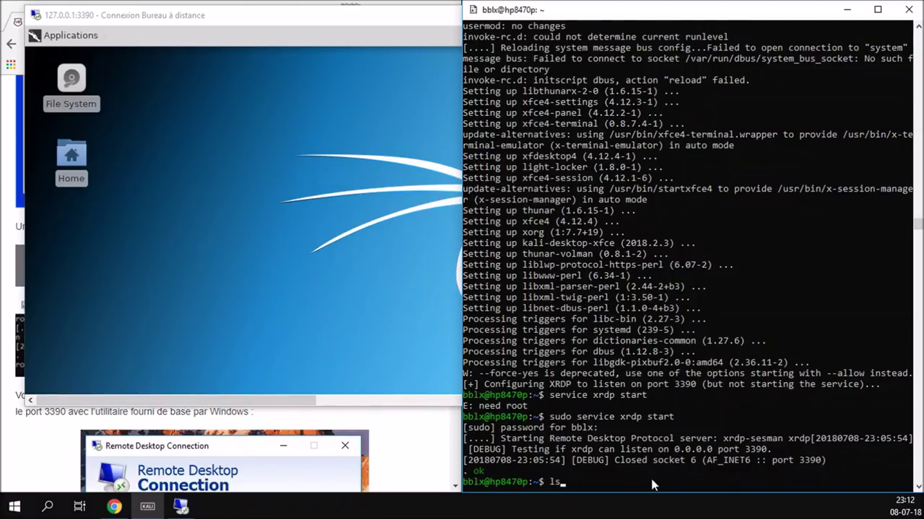
key("Return")
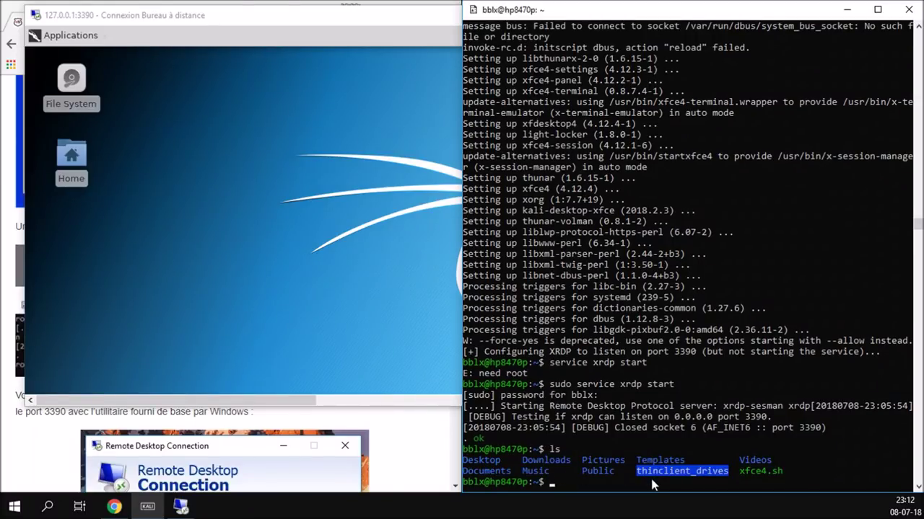